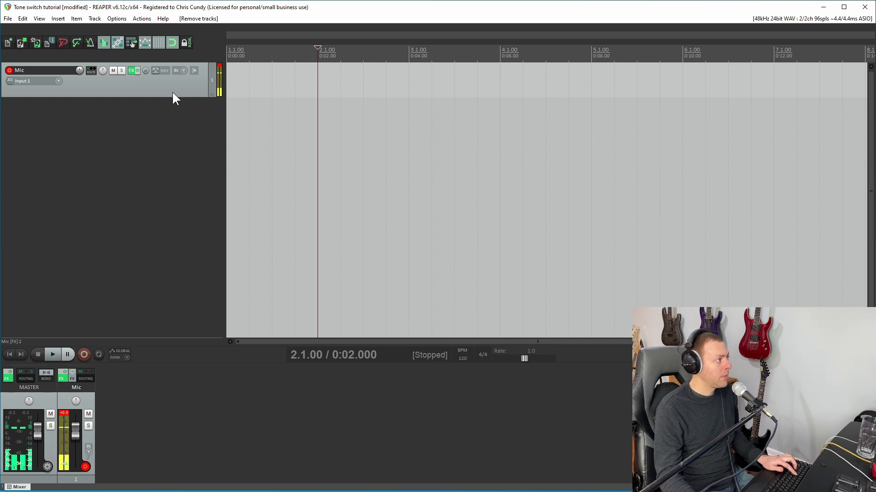
- Add a new track above Mic and name it Backing track
key(ctrl+t)
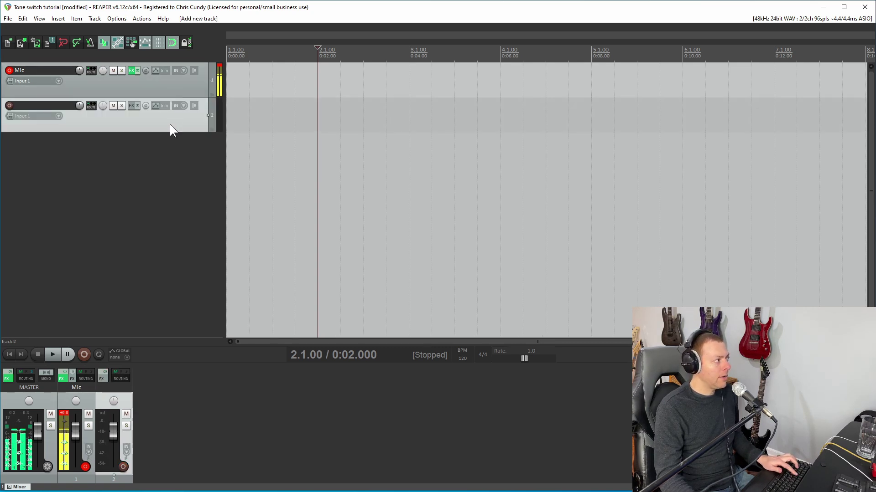
drag(169, 130, 174, 68)
double_click(57, 68)
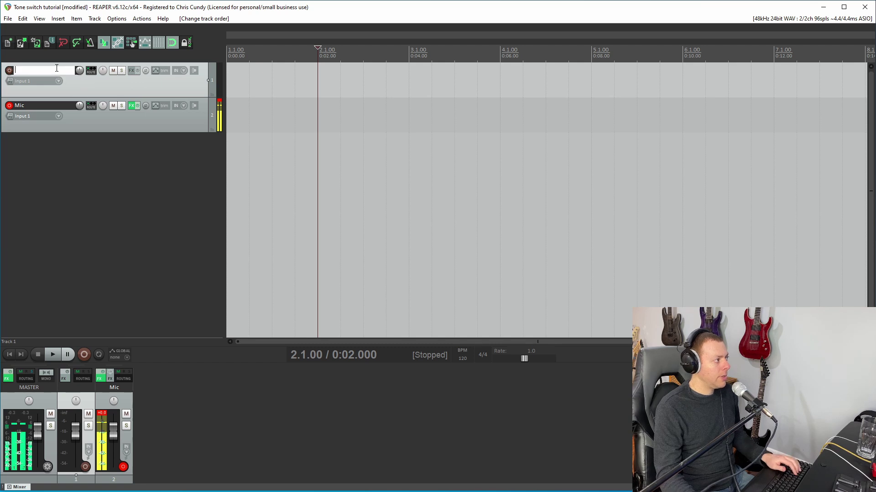
text(Back)
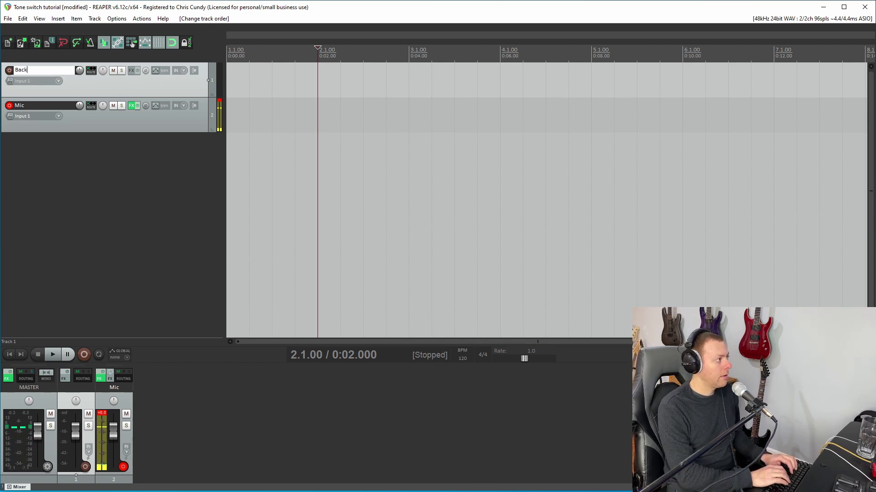
text(ing track)
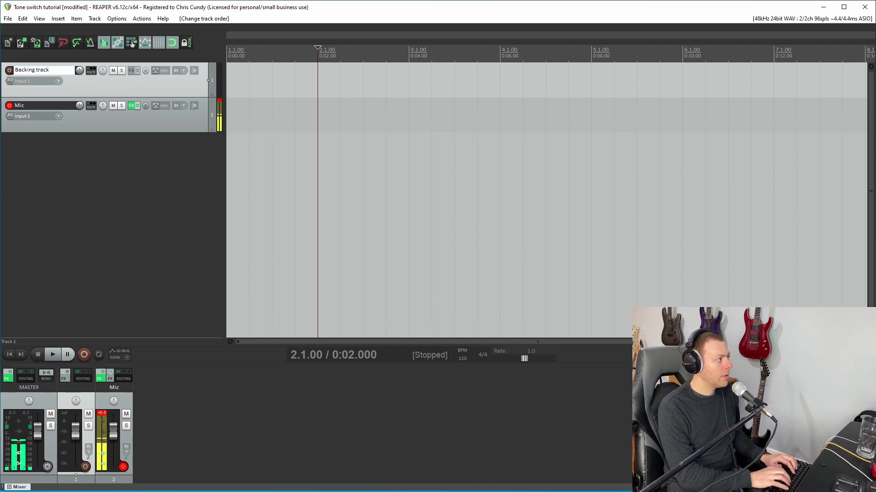
key(Return)
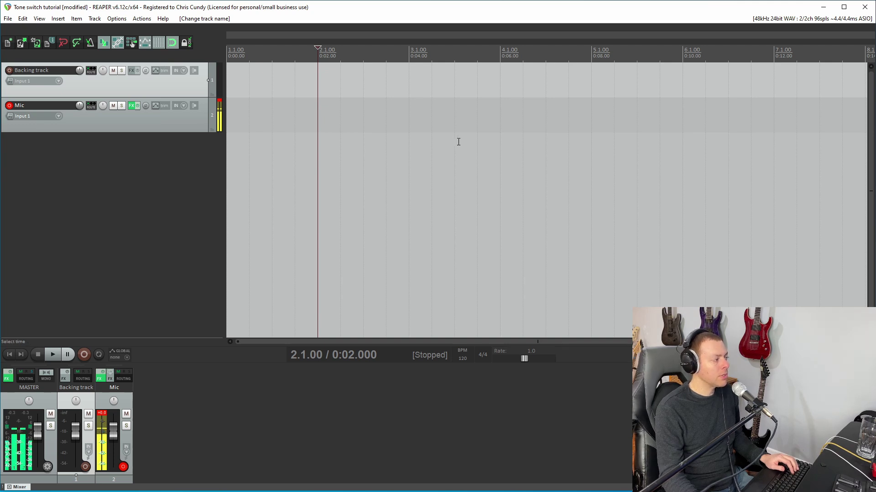
- Set the project tempo to 200 BPM
click(463, 358)
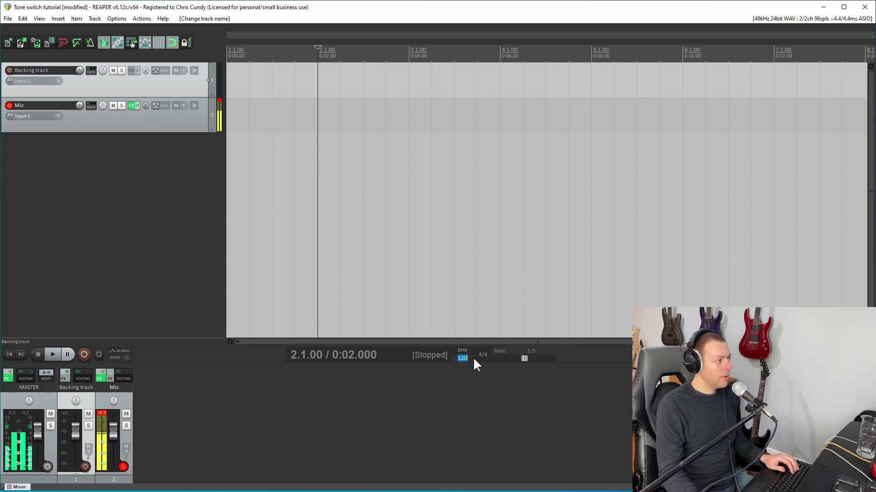
text(200)
key(Return)
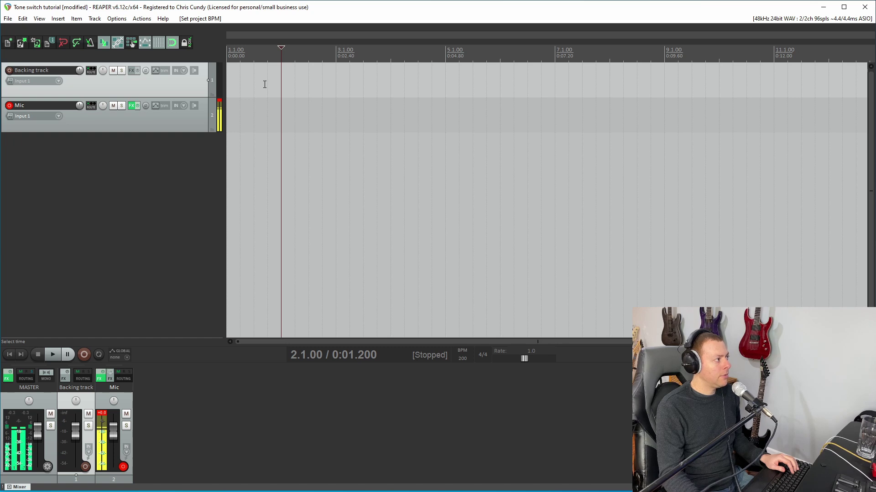
scroll(278, 86, up, 1)
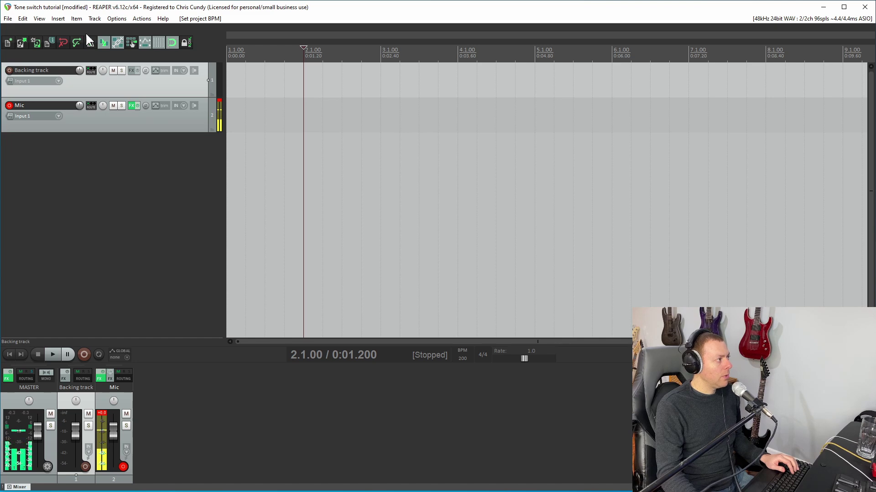
- Import Disillusion - Loud Master - v4.wav onto the Backing track and put the edit cursor at bar 2
click(58, 19)
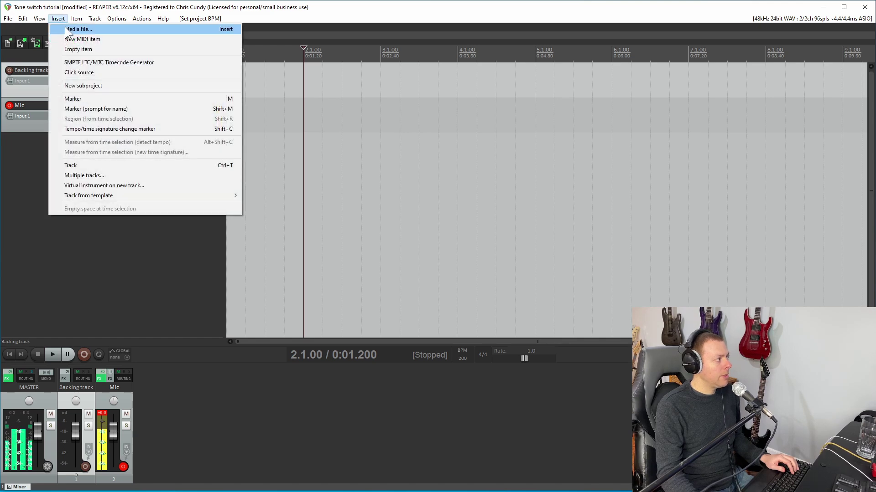
click(91, 28)
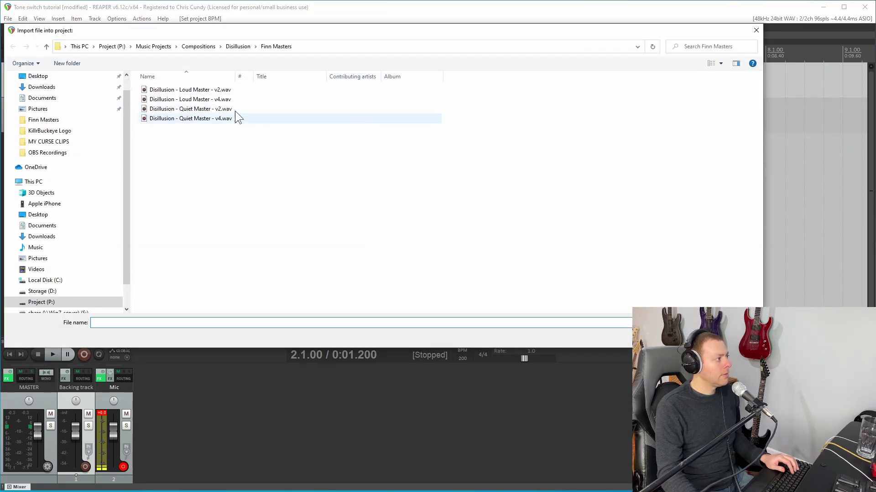
click(234, 101)
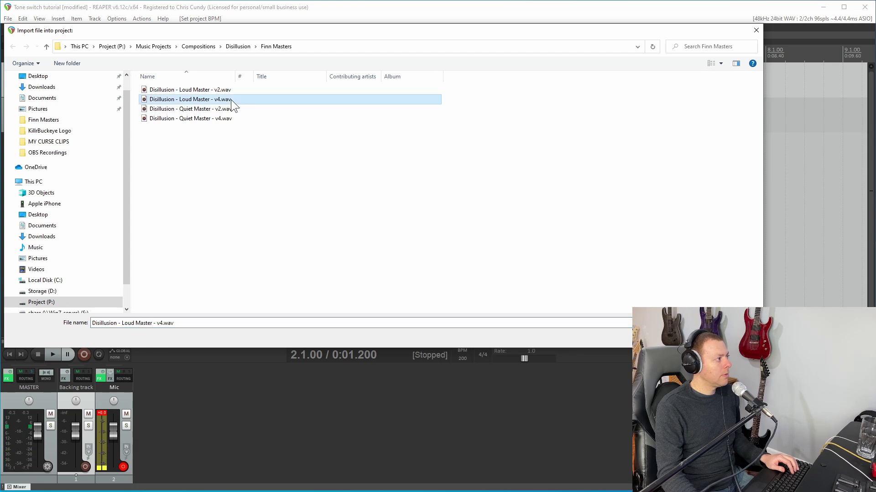
double_click(234, 103)
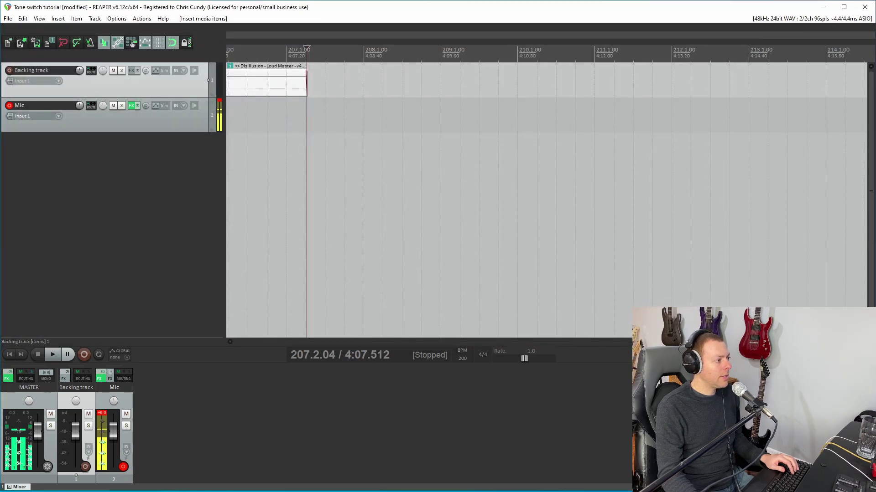
scroll(314, 327, down, 5)
scroll(313, 327, up, 5)
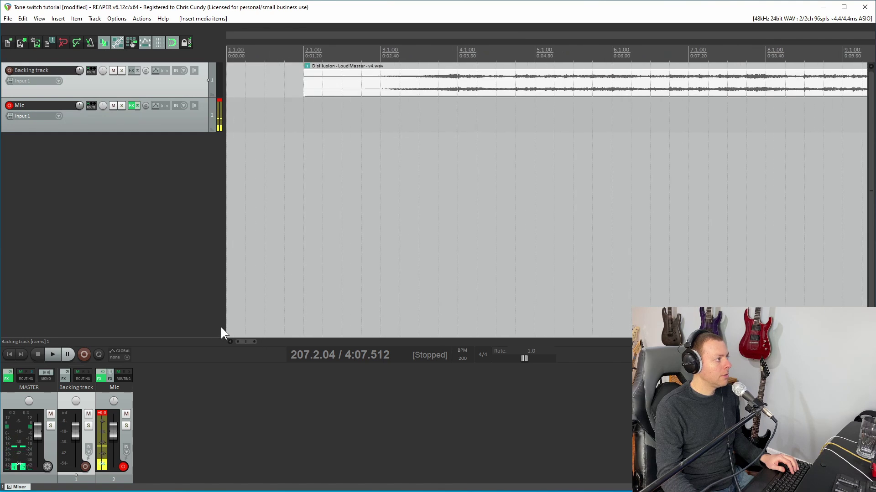
click(307, 121)
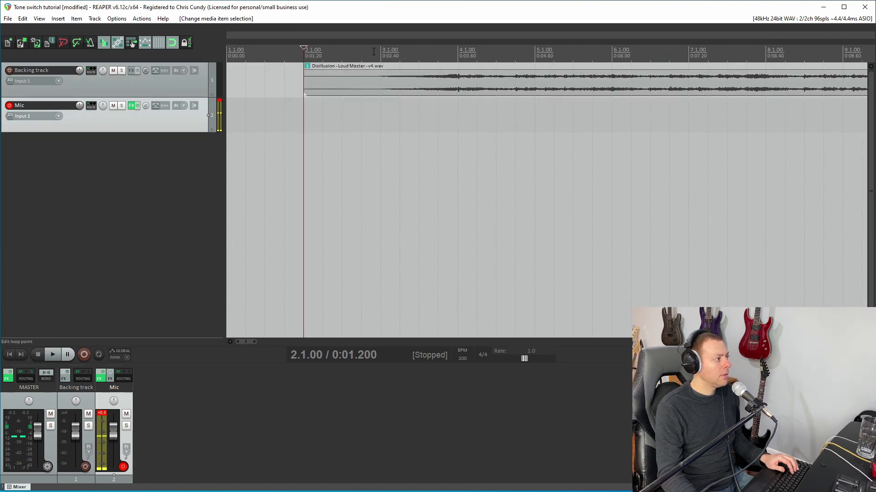
- Select bars 2 to 4 on the Backing track and audition playback from bar 2
click(452, 53)
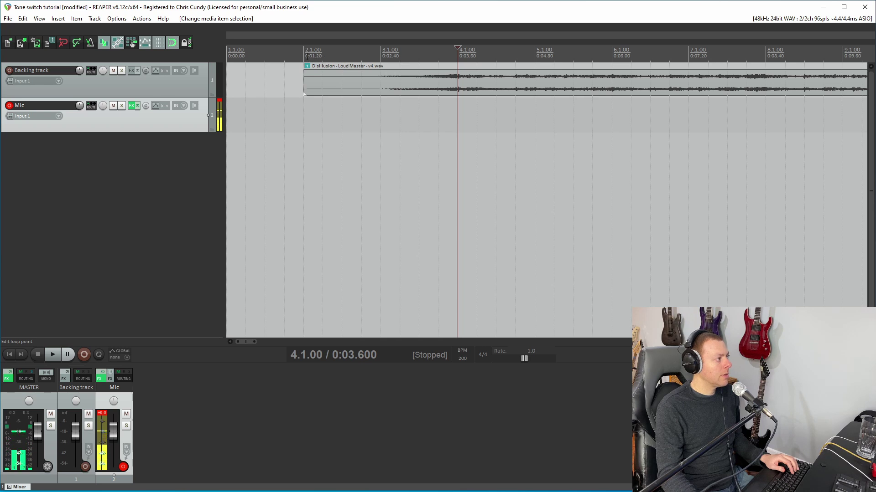
click(187, 92)
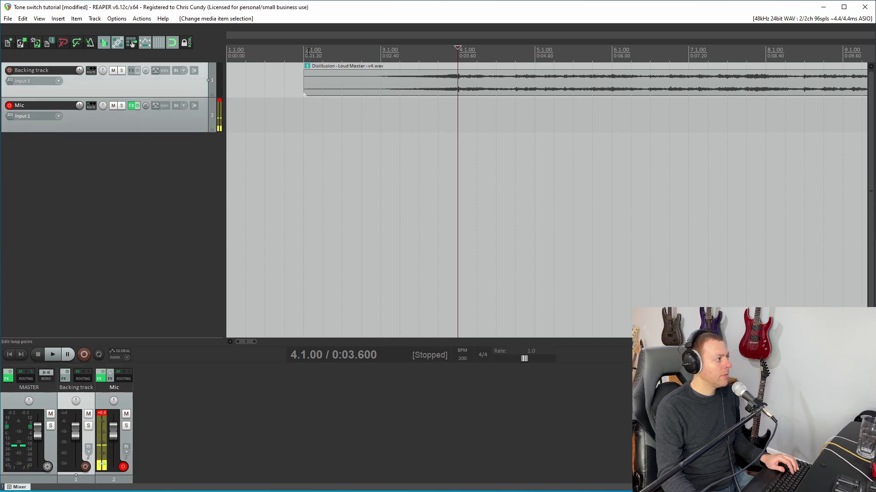
drag(301, 46, 457, 50)
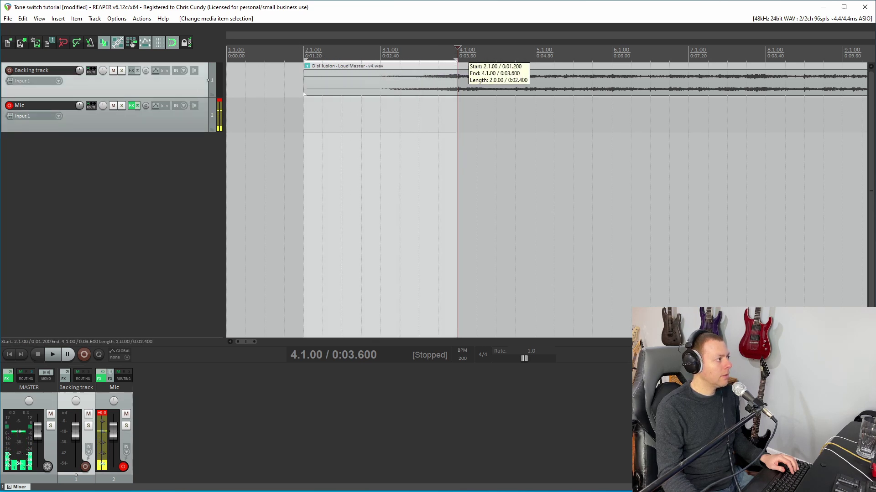
click(58, 19)
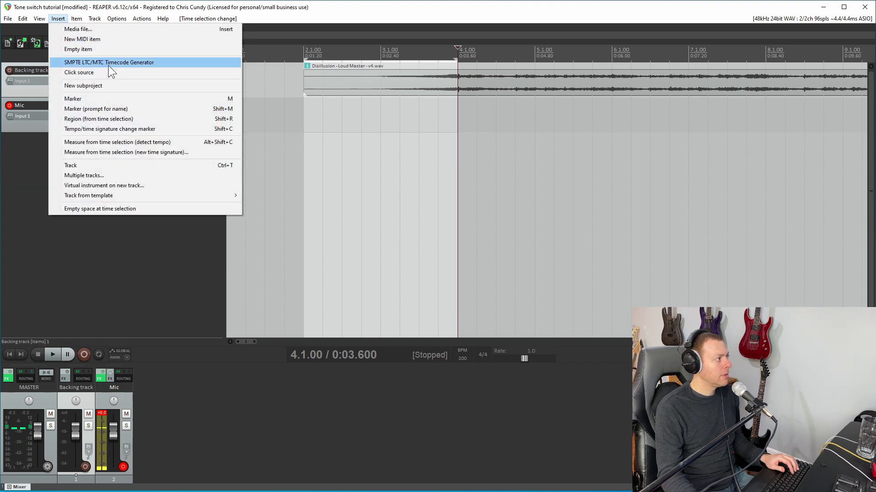
click(371, 50)
click(361, 51)
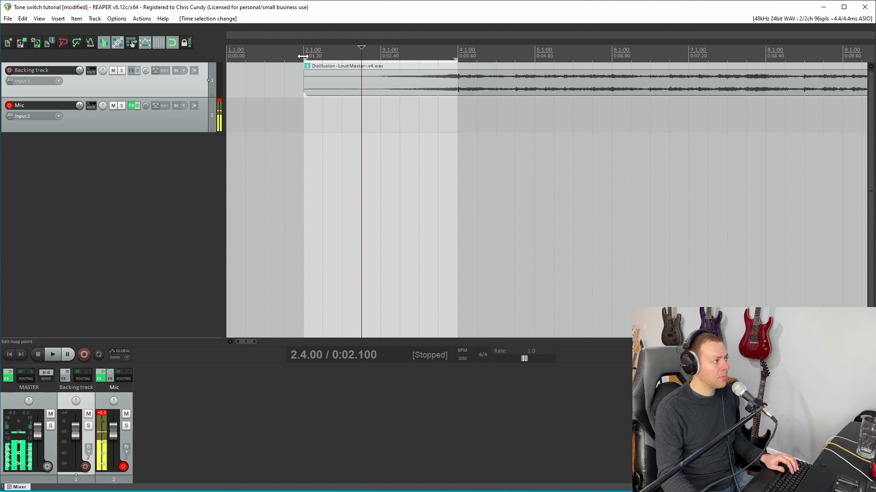
click(323, 52)
click(304, 54)
key(space)
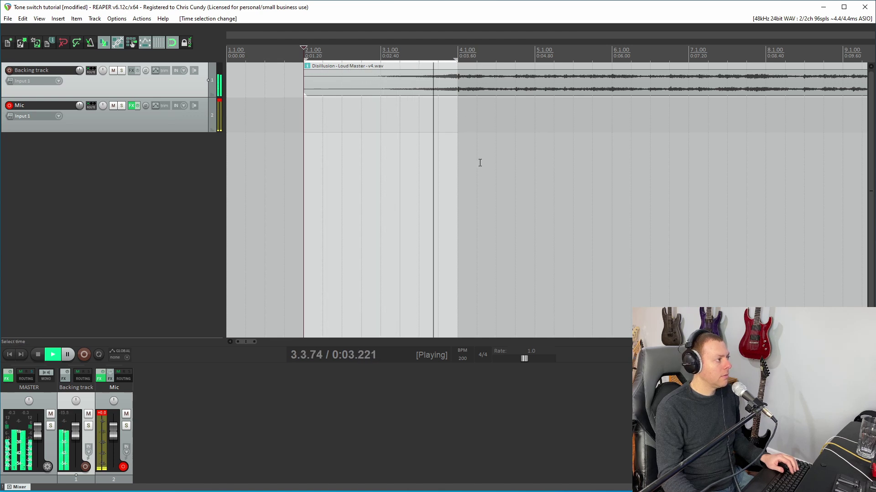
key(space)
- Insert a click source over bars 2–4 with a long fade into the song, then play it back
click(458, 51)
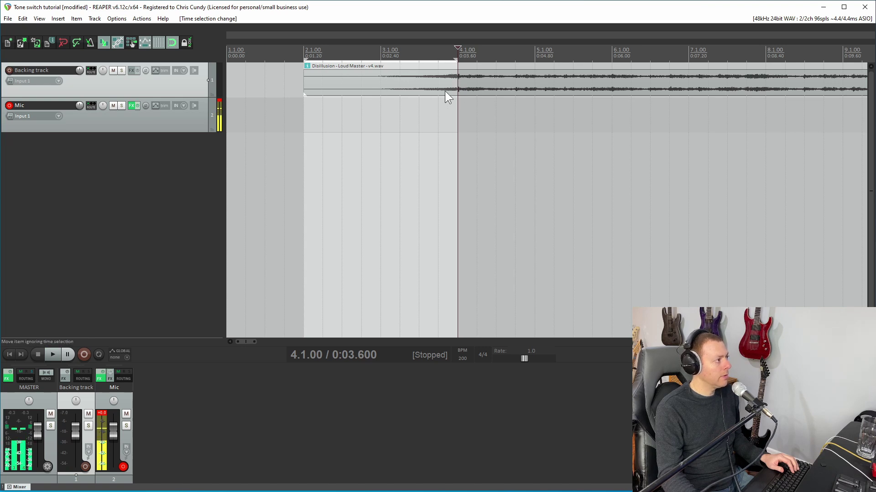
click(58, 19)
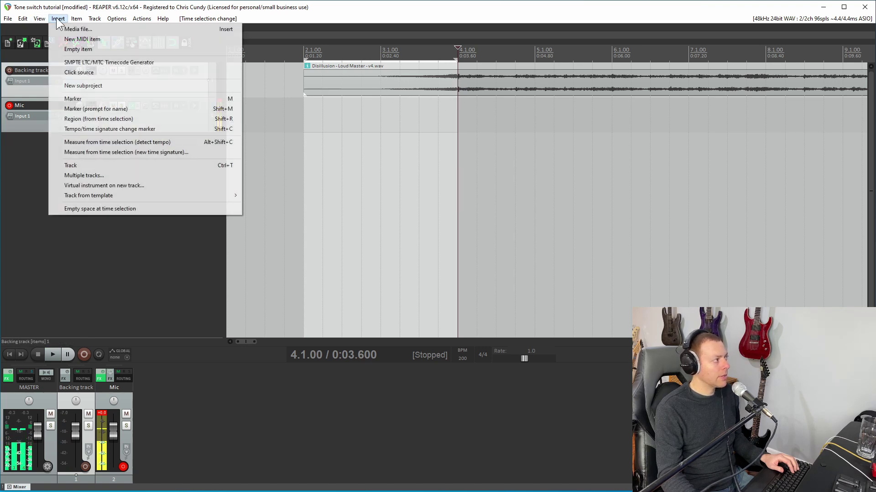
click(79, 72)
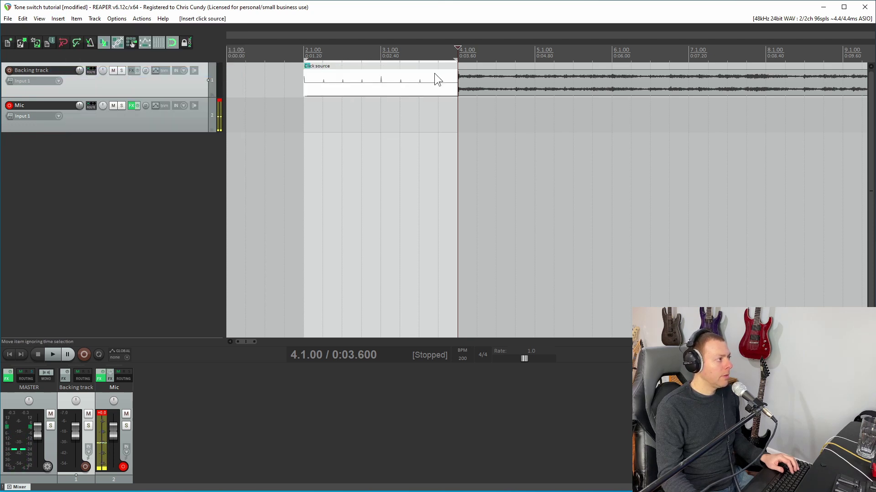
drag(454, 73, 367, 77)
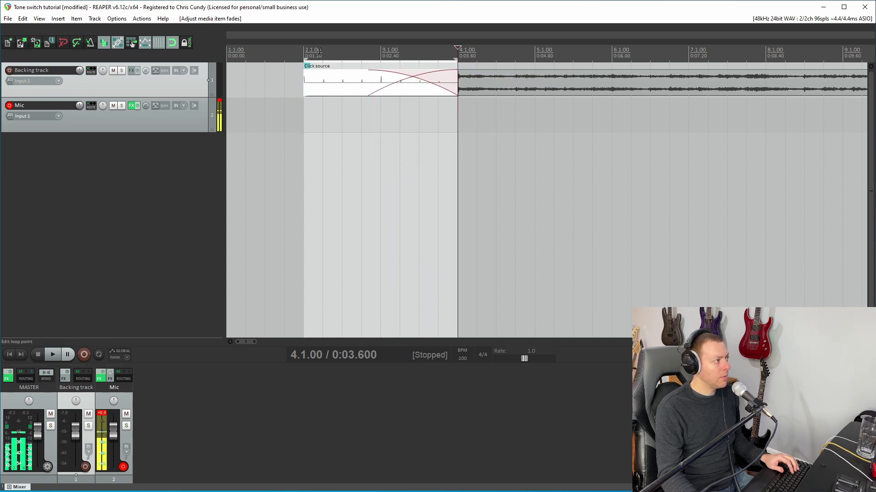
click(313, 51)
key(space)
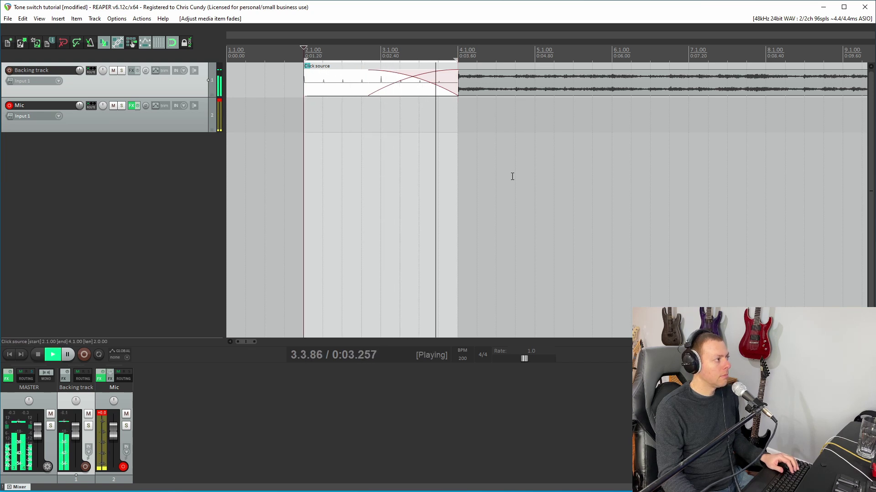
key(space)
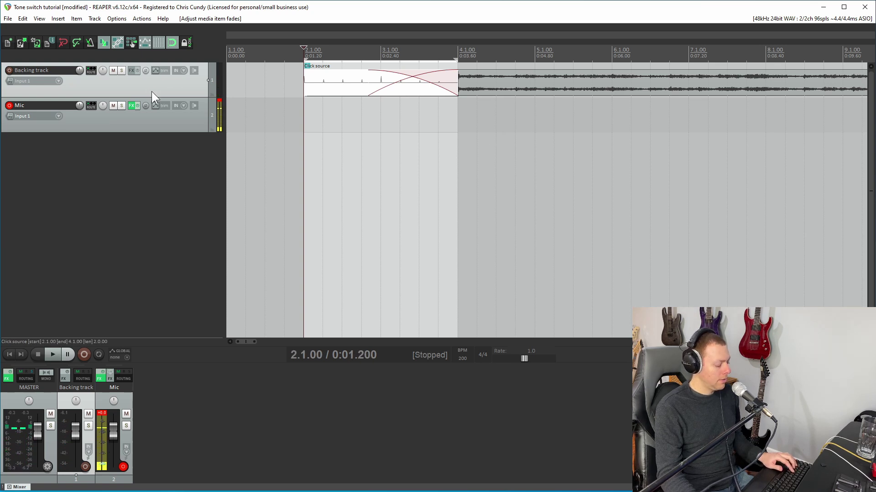
- Add a second track below Backing track named Clean guitar
key(ctrl+t)
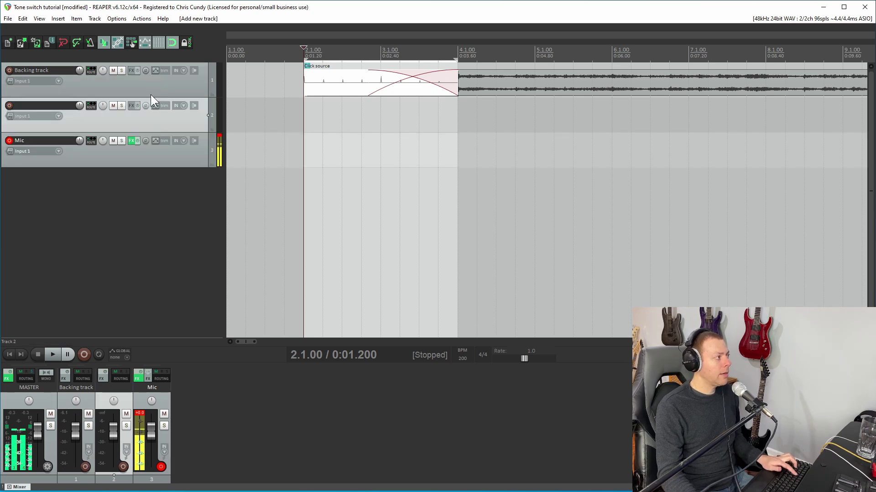
double_click(57, 105)
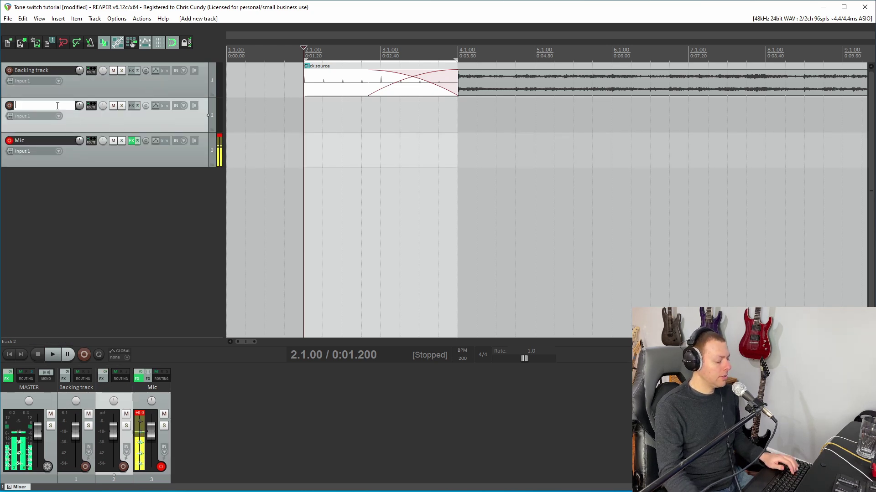
text(Clean guitar)
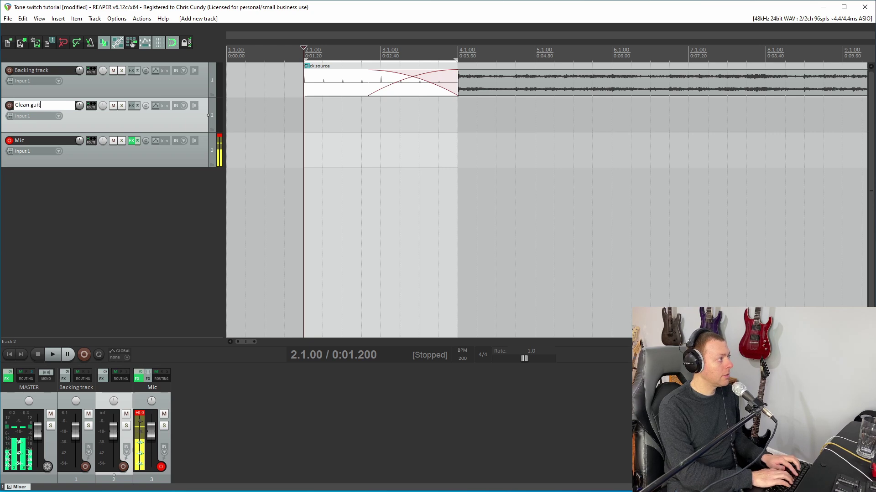
key(Return)
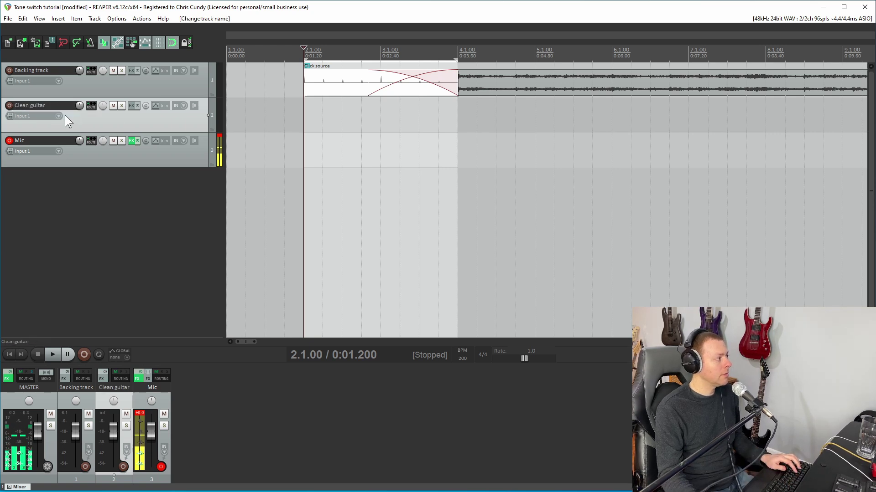
- Load the Disillusion_clean_delay FX chain (ReaTune, BIAS FX 2, ReaXcomp) onto Clean guitar
click(131, 105)
drag(160, 27, 265, 34)
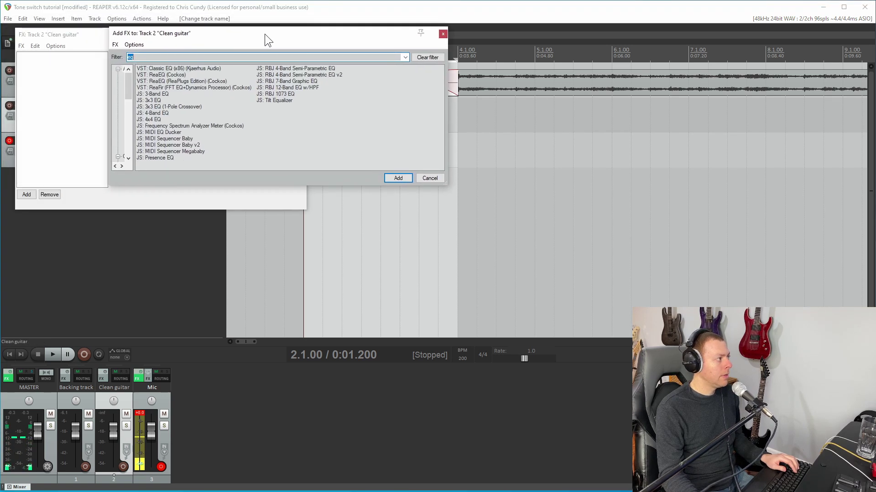
click(429, 178)
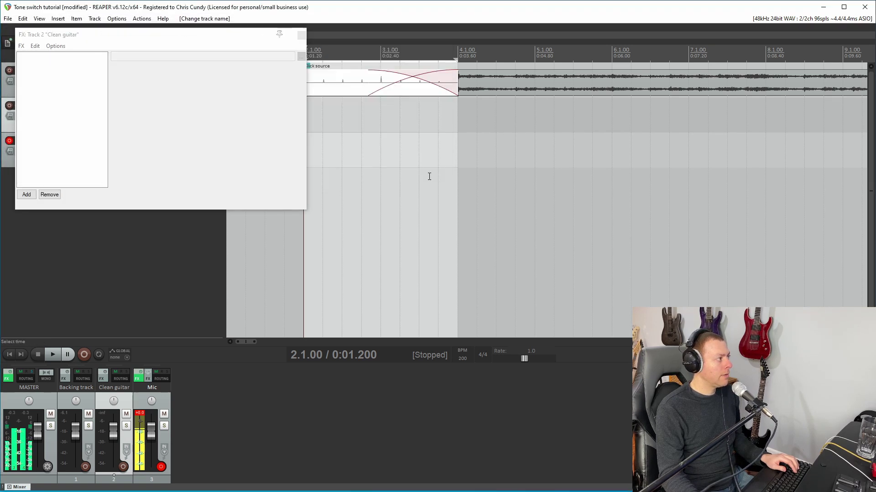
click(23, 47)
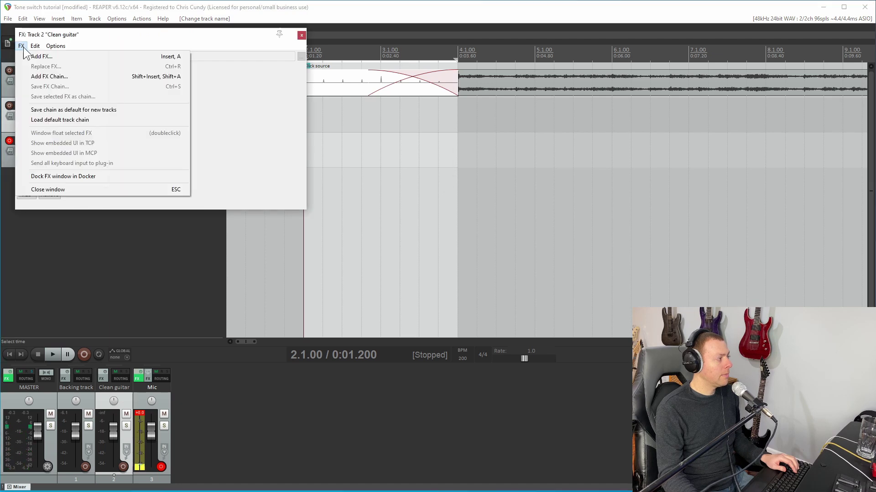
click(48, 76)
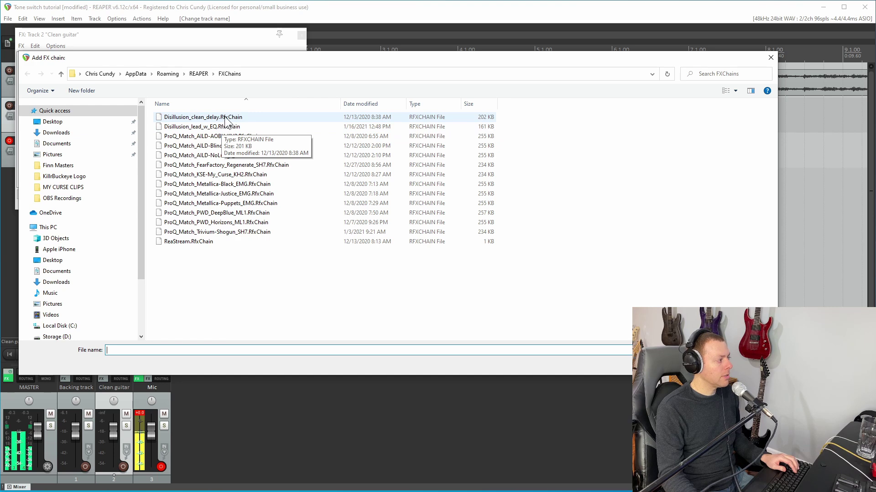
double_click(201, 117)
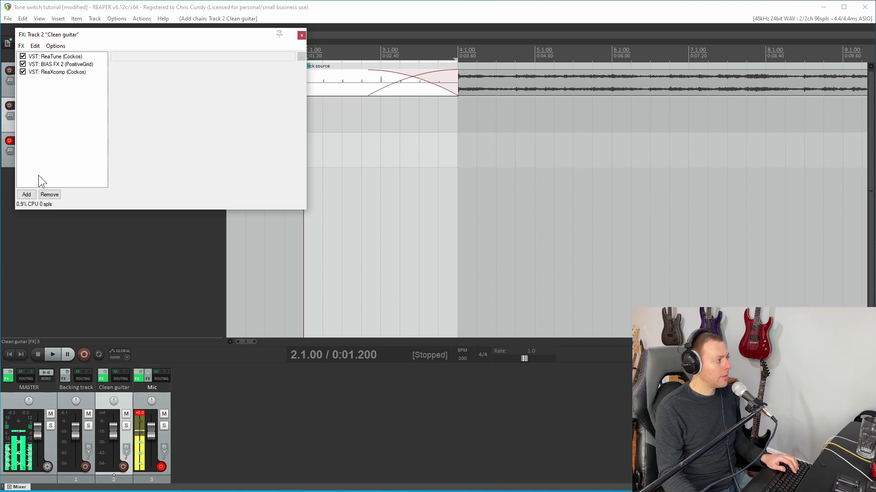
- Set Clean guitar's recording input to mono Input 2 and record-arm the track
click(301, 35)
click(24, 115)
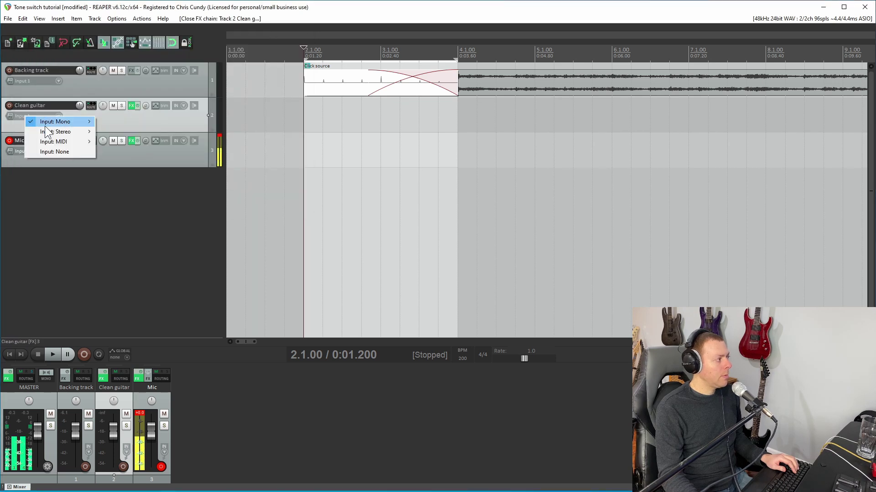
mouse_move(91, 120)
click(114, 130)
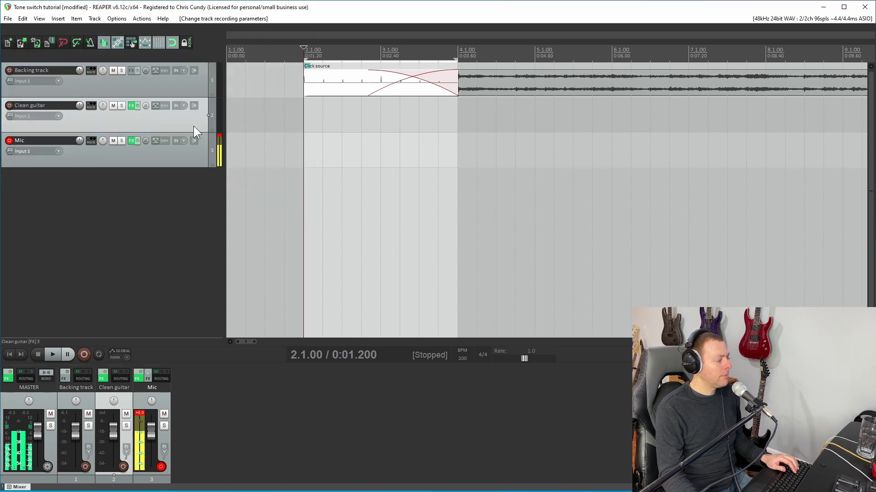
click(10, 104)
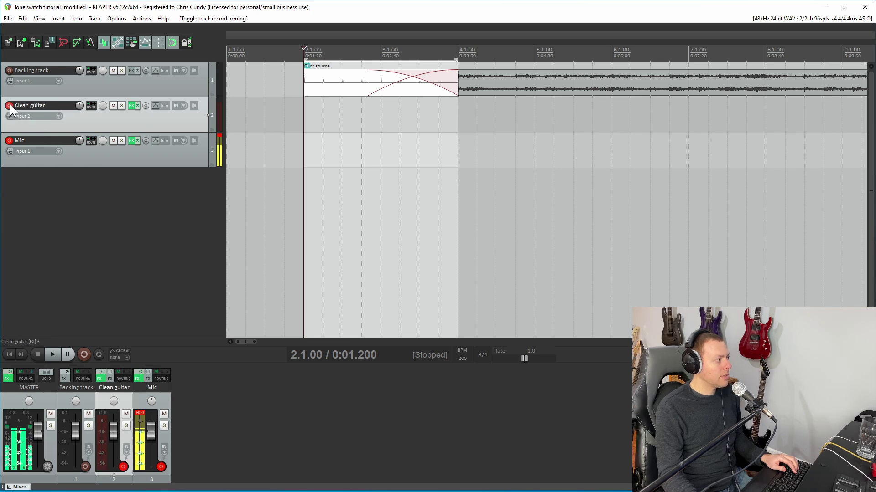
- Enable a Mute envelope lane for Clean guitar in its Envelopes dialog and adjust the envelope line
click(155, 105)
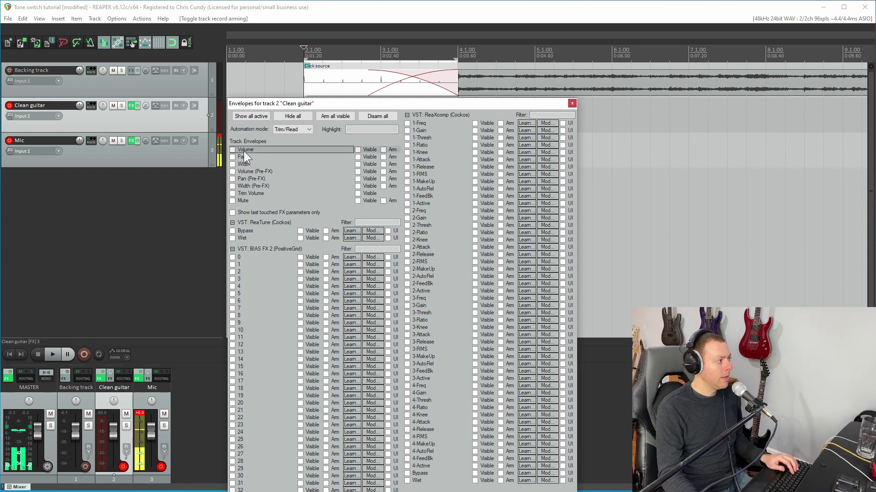
click(232, 201)
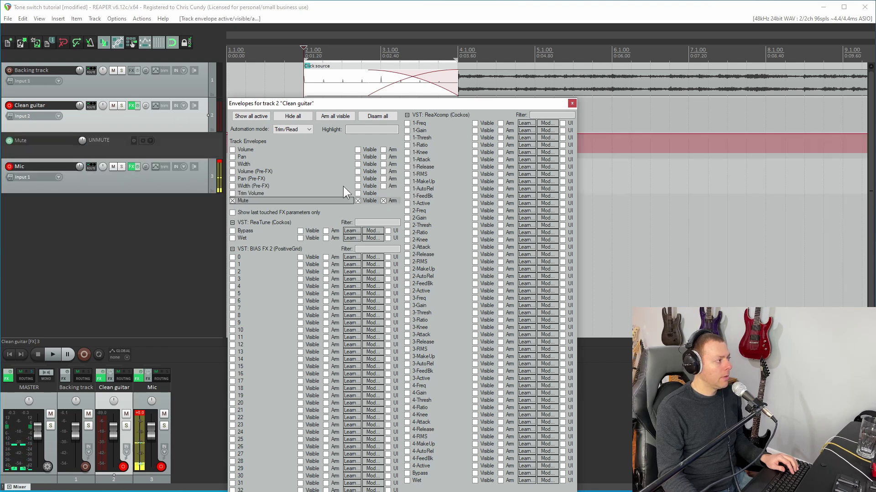
drag(501, 104, 500, 174)
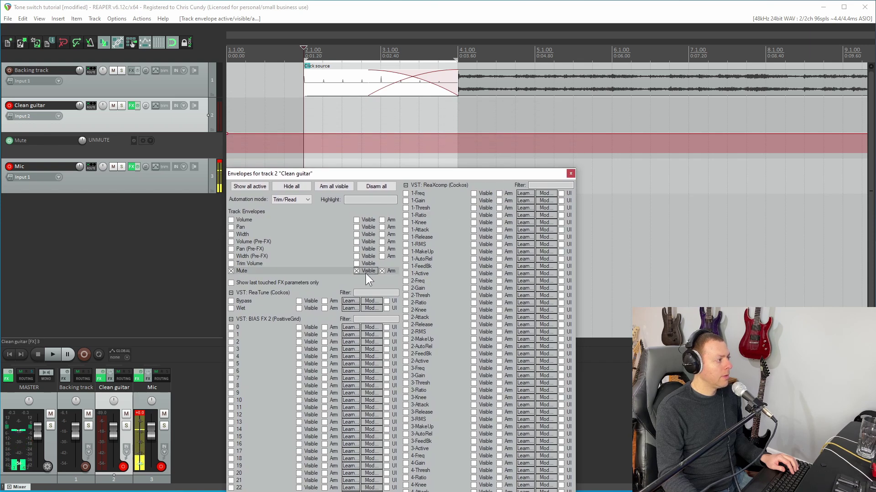
click(573, 174)
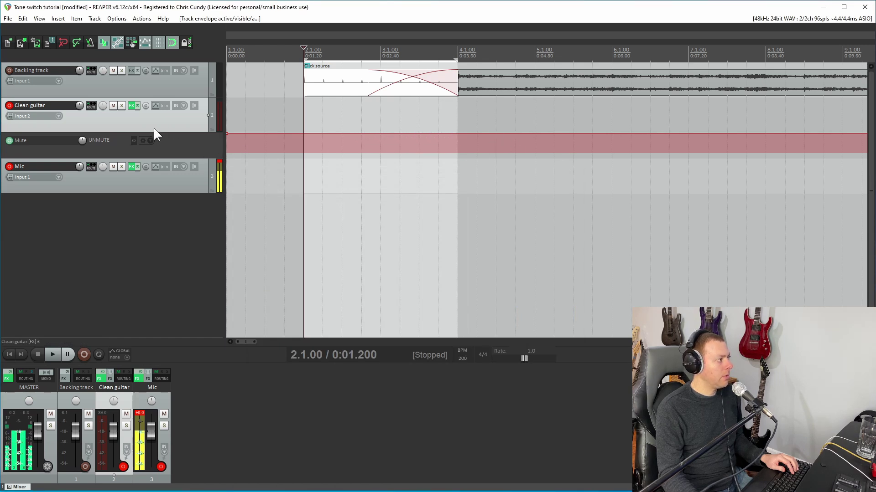
click(536, 136)
mouse_move(537, 136)
mouse_down()
mouse_move(536, 150)
mouse_move(536, 136)
mouse_up()
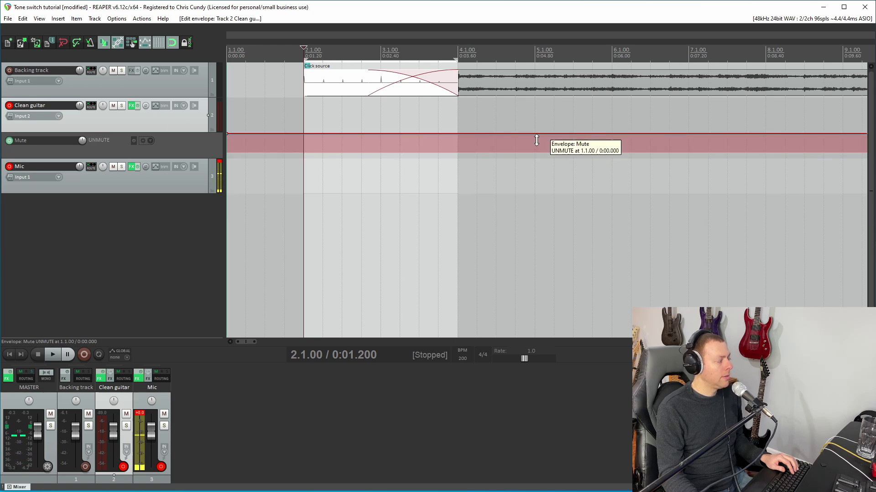
- Duplicate the Clean guitar track and rename the copy from Clean guitar to Lead guitar
right_click(169, 124)
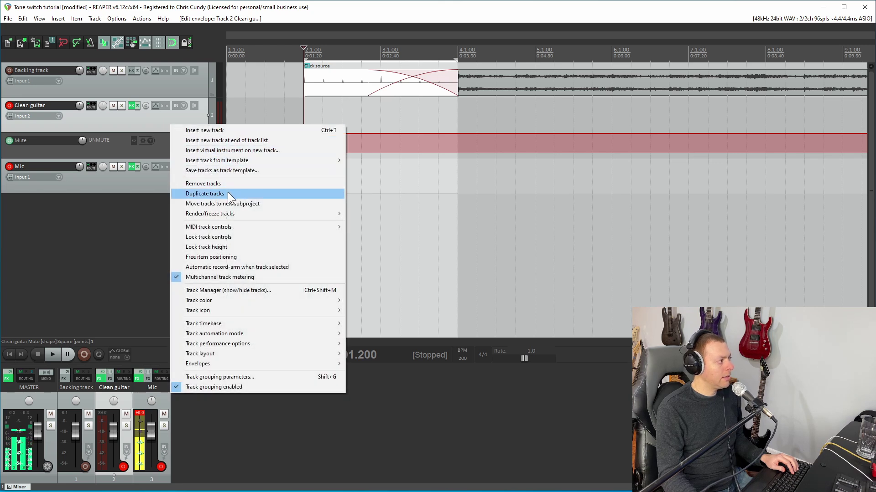
click(228, 192)
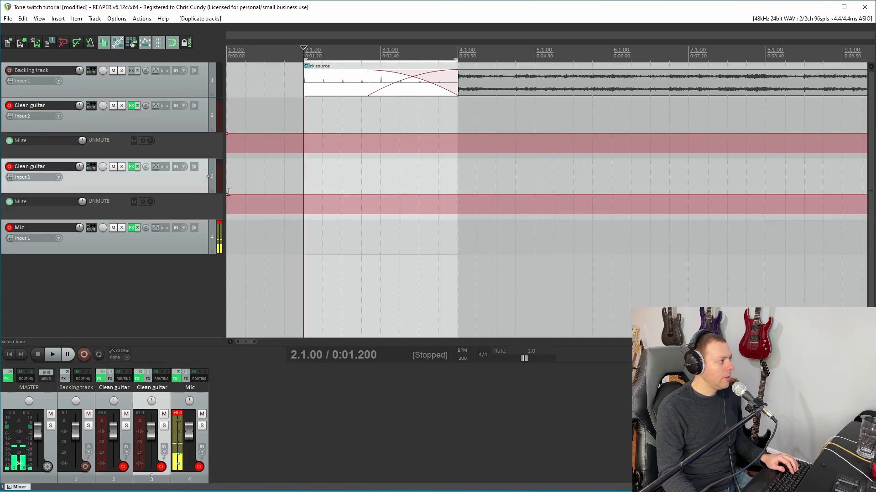
double_click(34, 165)
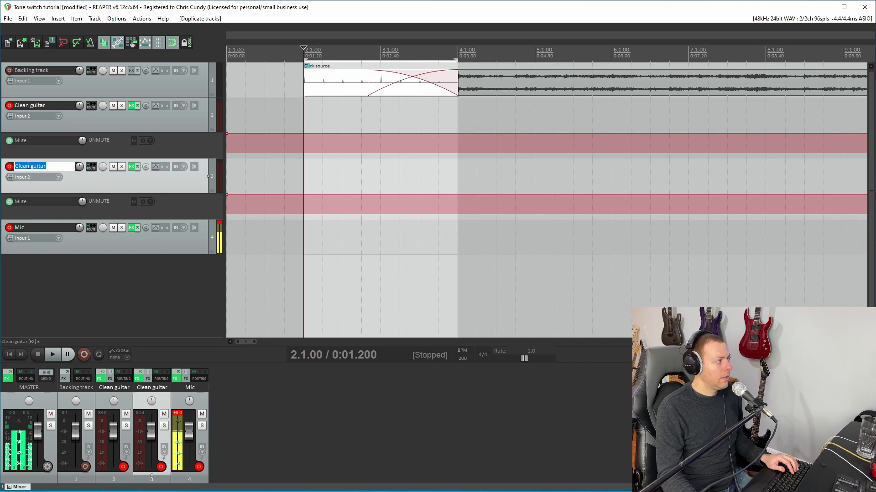
click(27, 168)
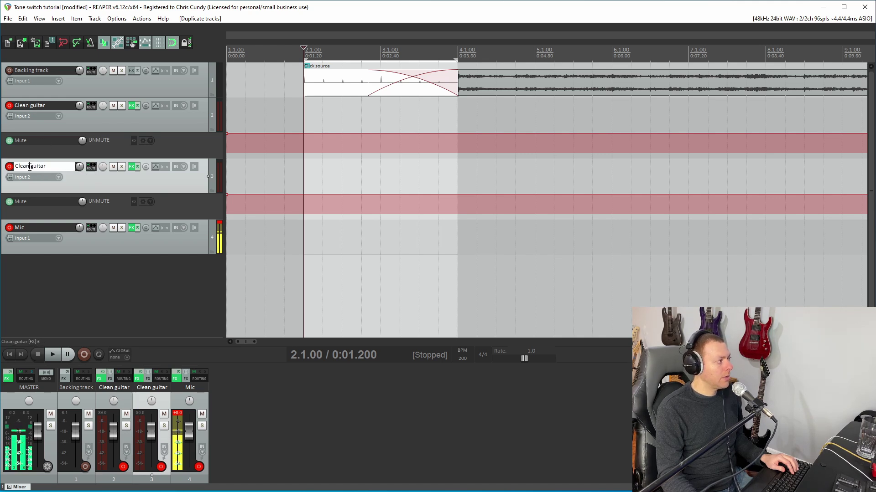
double_click(28, 168)
key(BackSpace)
text(Lead)
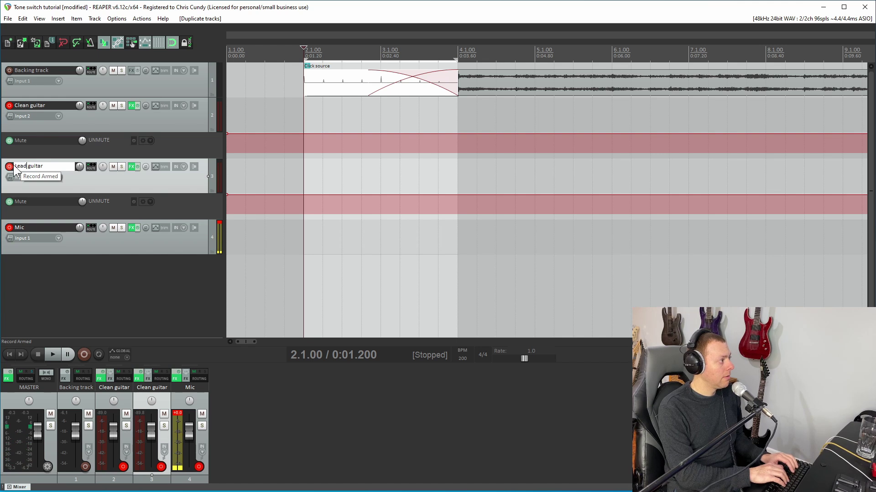
key(Return)
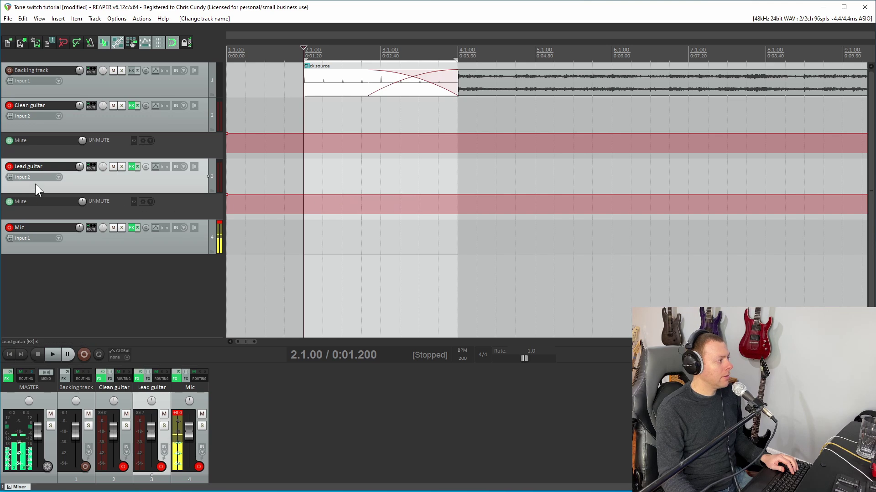
- Remove ReaXcomp from the Lead guitar FX chain
click(130, 166)
click(51, 71)
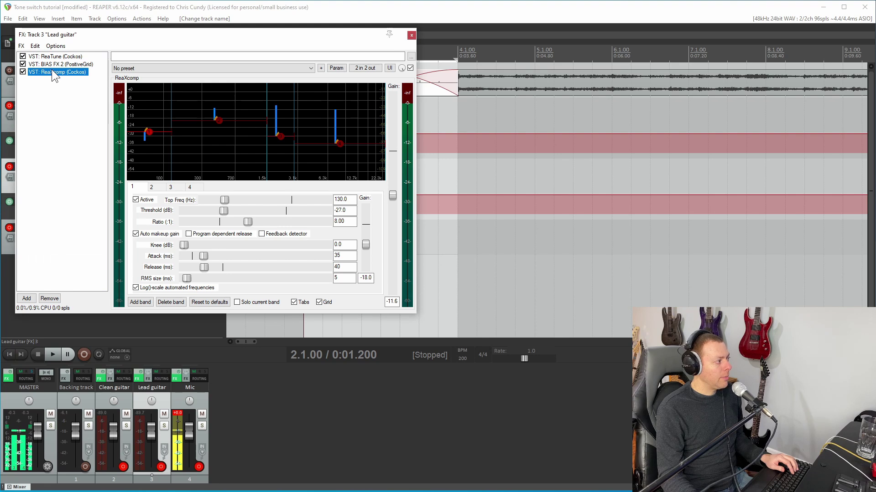
click(52, 297)
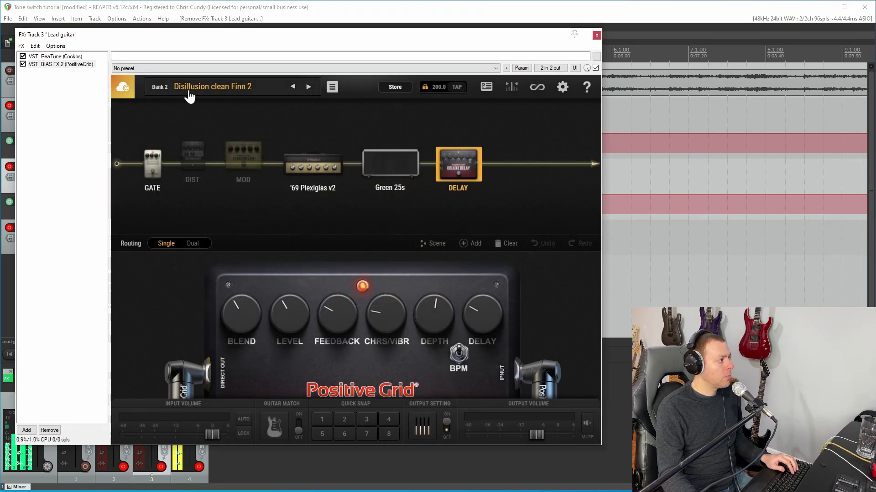
- Load the Disillusion Lead preset in BIAS FX 2 and raise its output to 0 dB
click(225, 86)
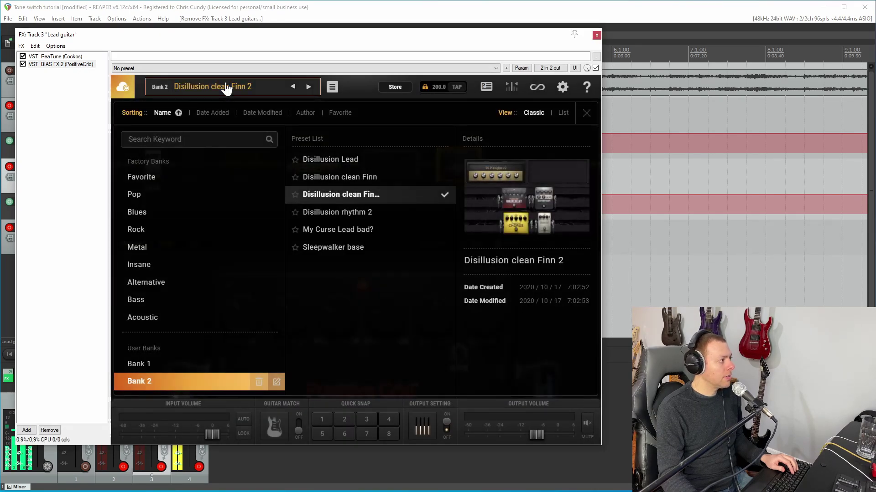
click(355, 168)
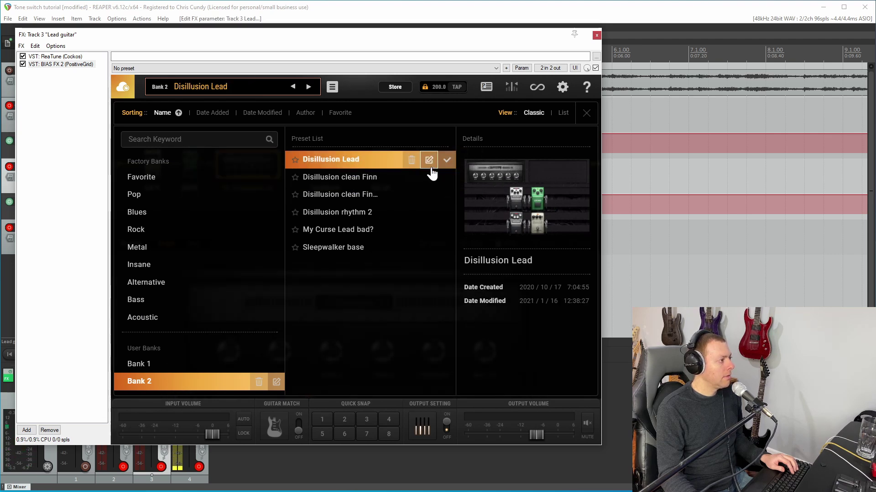
drag(536, 437, 554, 442)
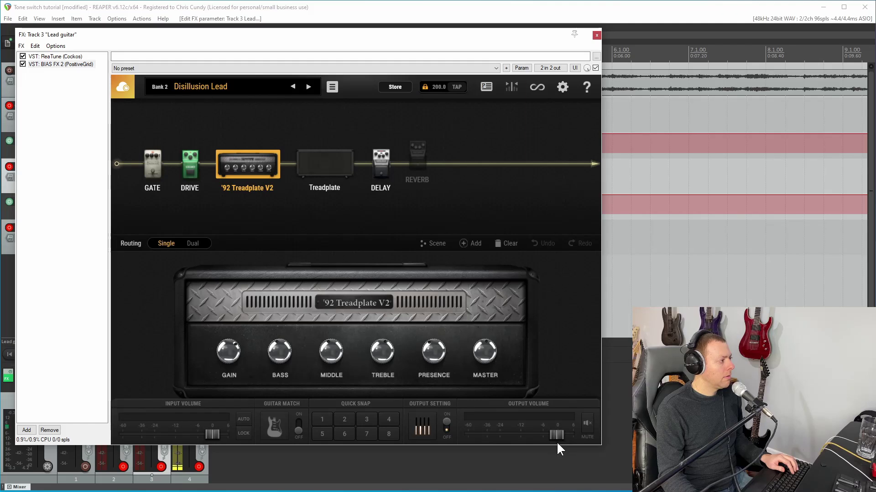
click(597, 36)
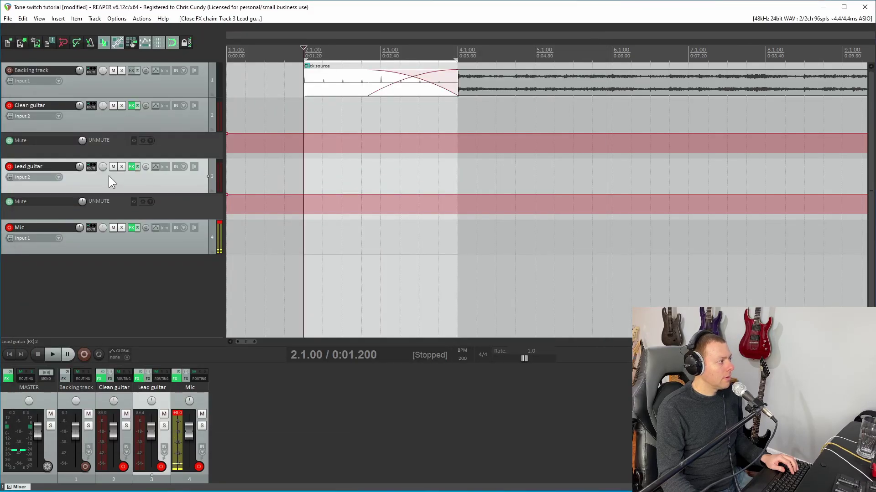
- Duplicate the Lead guitar track and rename the copy Rhythm guitar
right_click(165, 185)
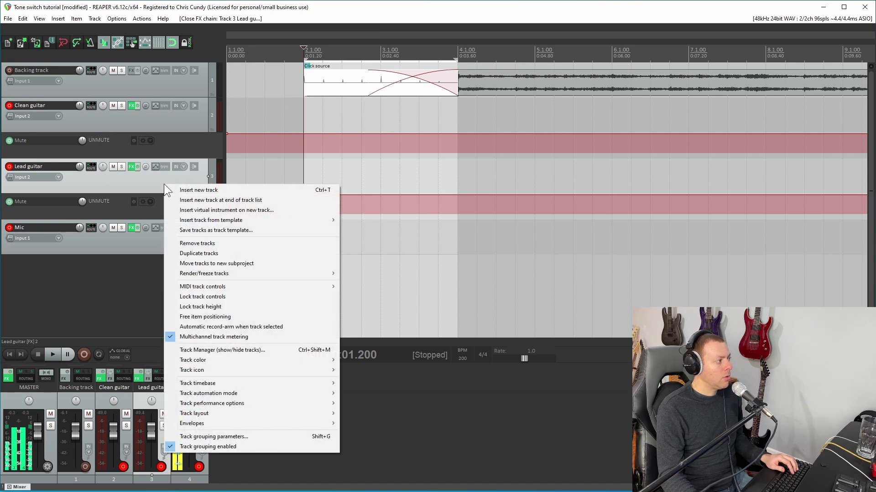
click(217, 255)
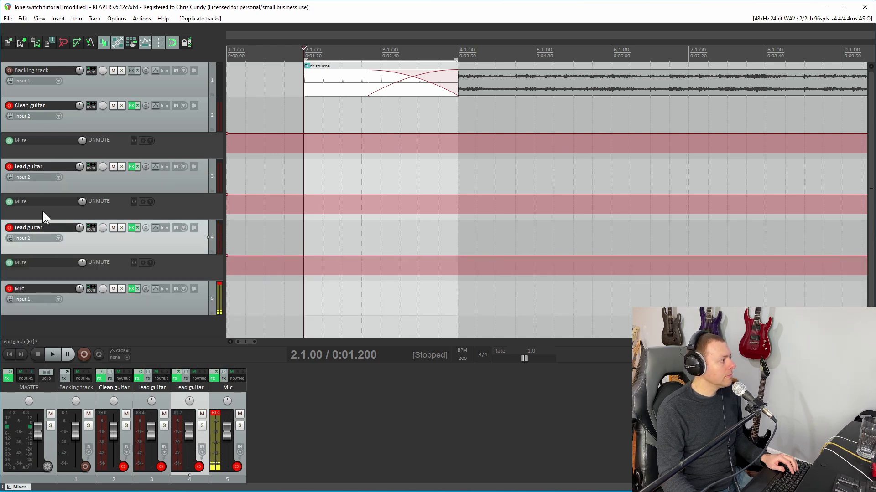
double_click(31, 228)
drag(28, 227, 1, 230)
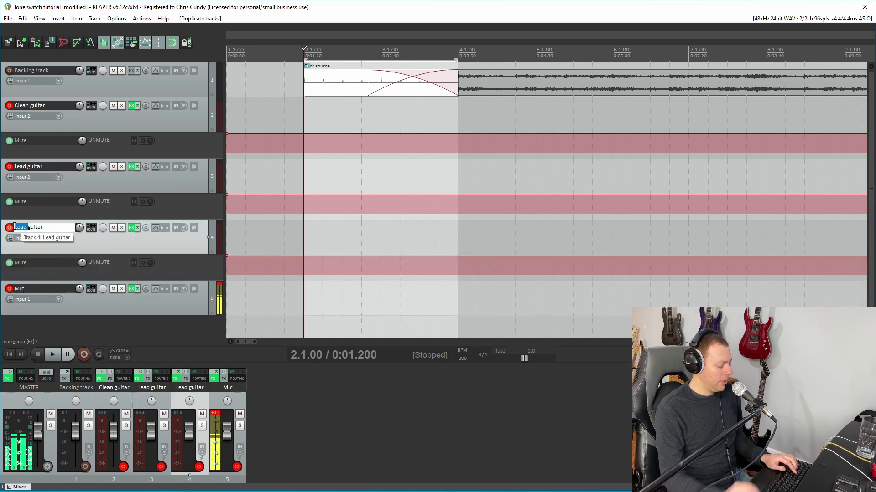
text(Rh)
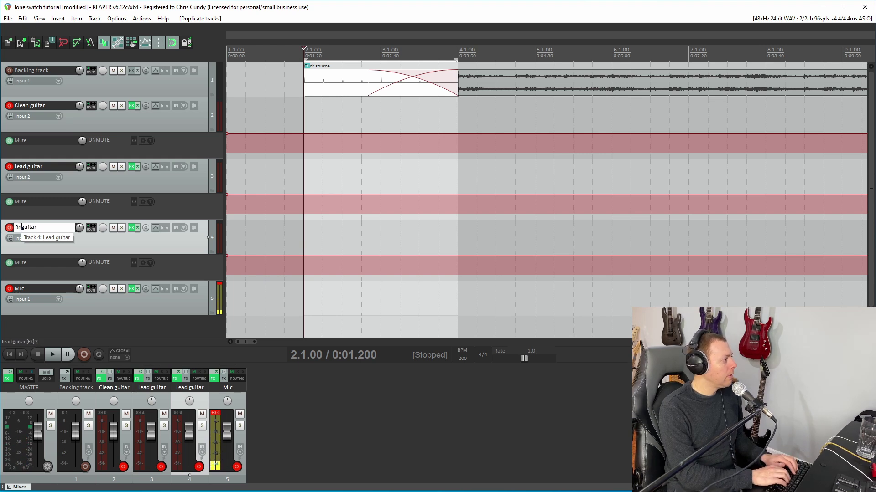
text(ythm)
key(Return)
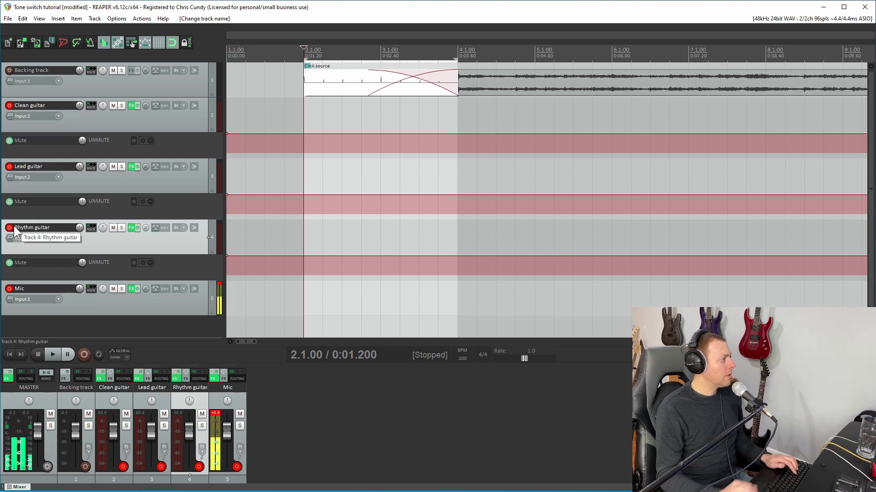
- Load the Disillusion rhythm 2 preset in the Rhythm guitar track's BIAS FX 2
click(133, 227)
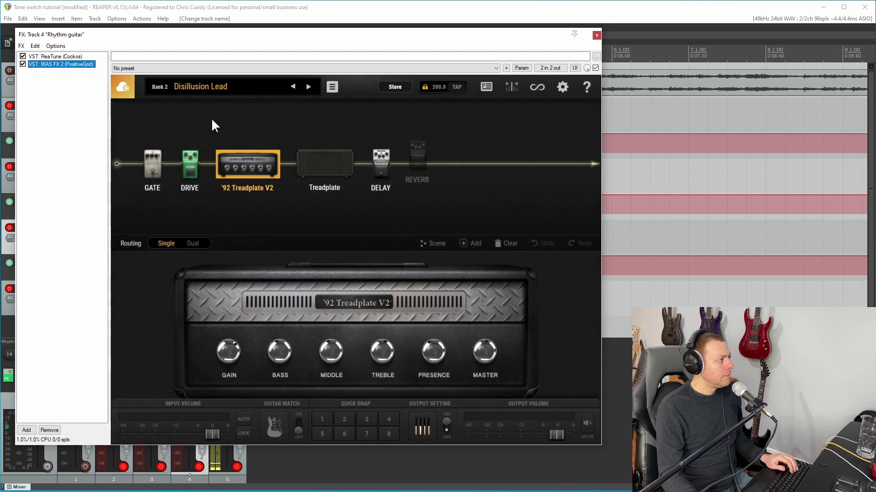
click(265, 89)
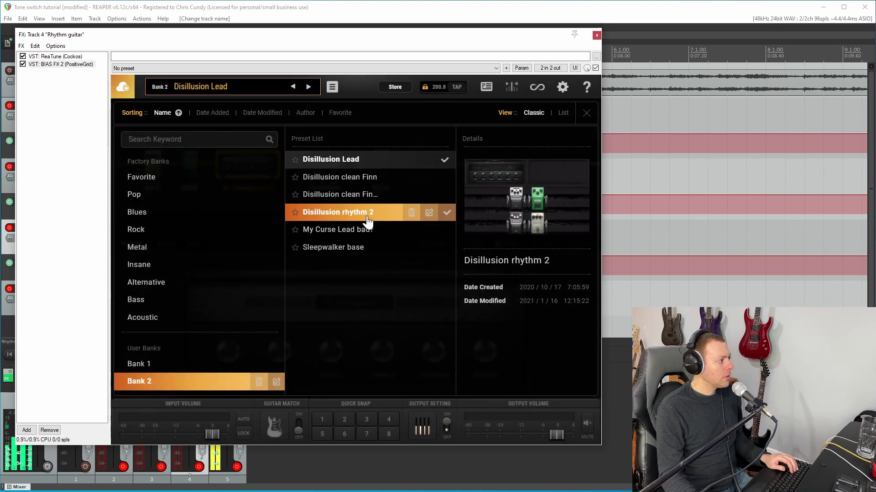
click(368, 221)
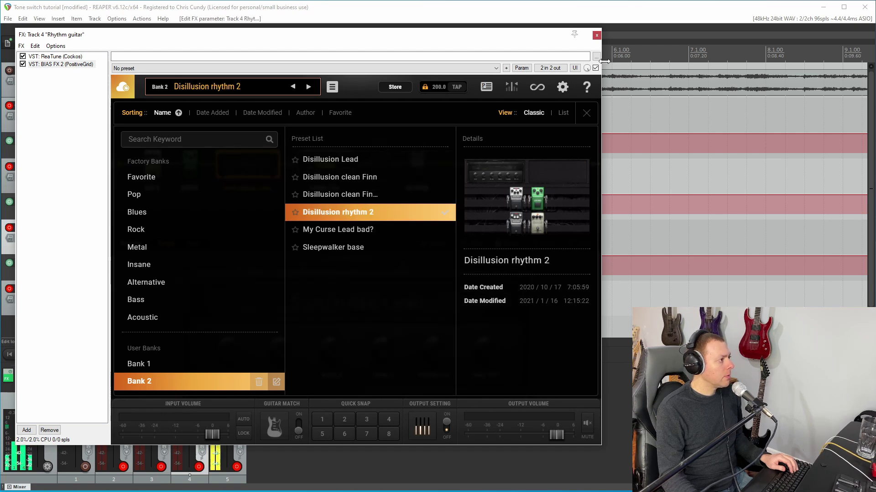
click(207, 86)
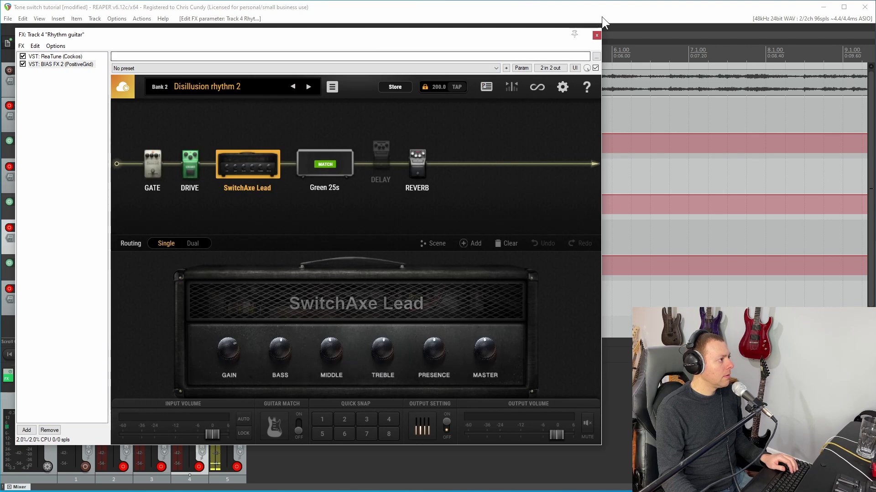
click(597, 35)
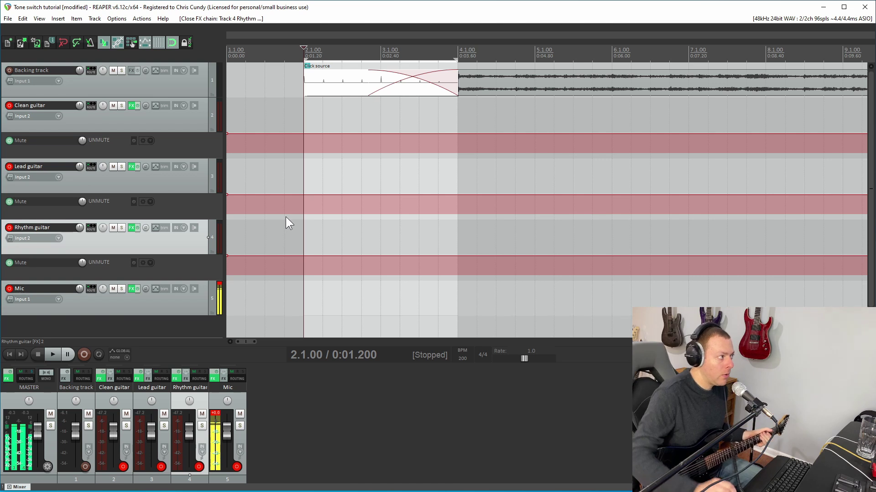
click(360, 50)
click(418, 50)
click(495, 50)
click(547, 48)
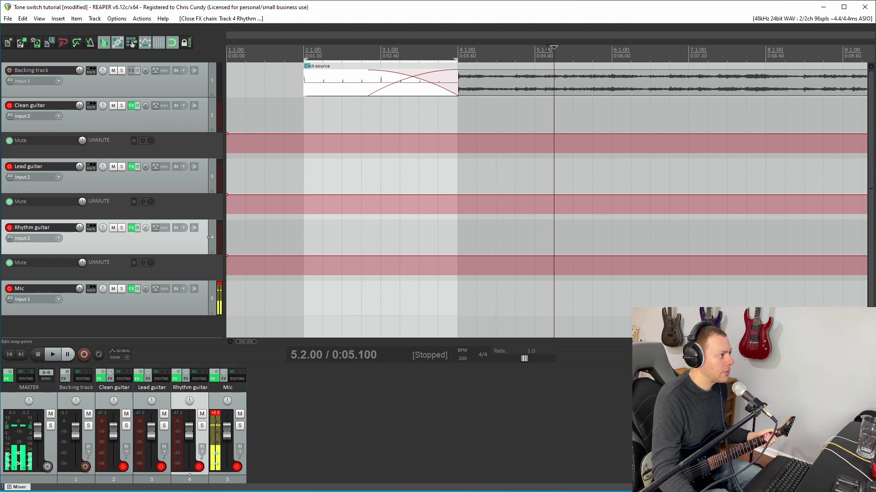
- Drag the Rhythm guitar and Lead guitar Mute envelopes down to MUTE
click(549, 257)
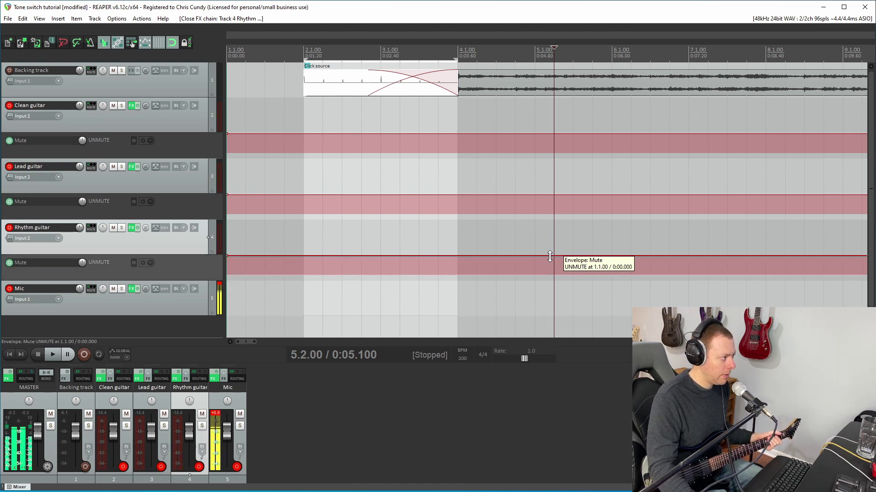
drag(549, 256, 550, 275)
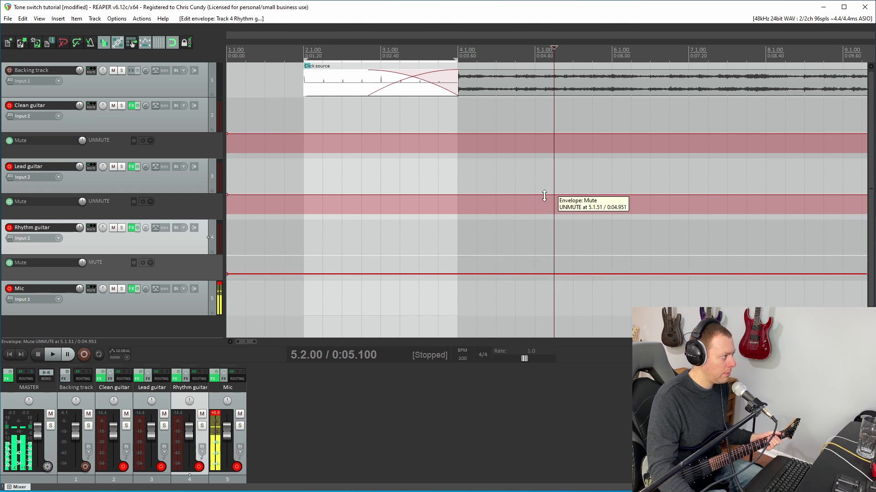
drag(546, 194, 548, 207)
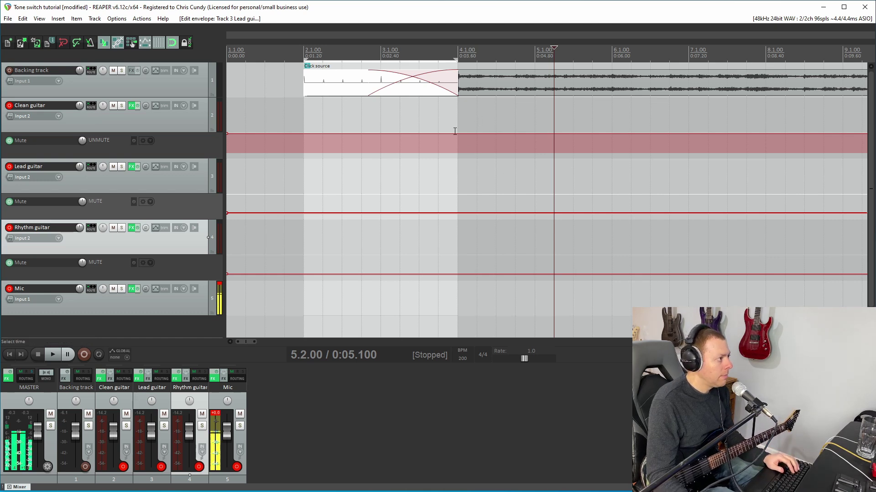
scroll(766, 124, down, 5)
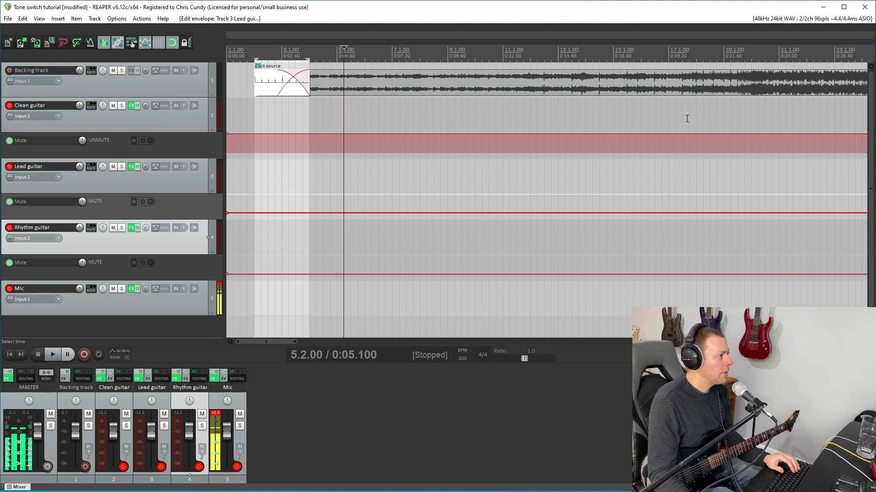
click(668, 120)
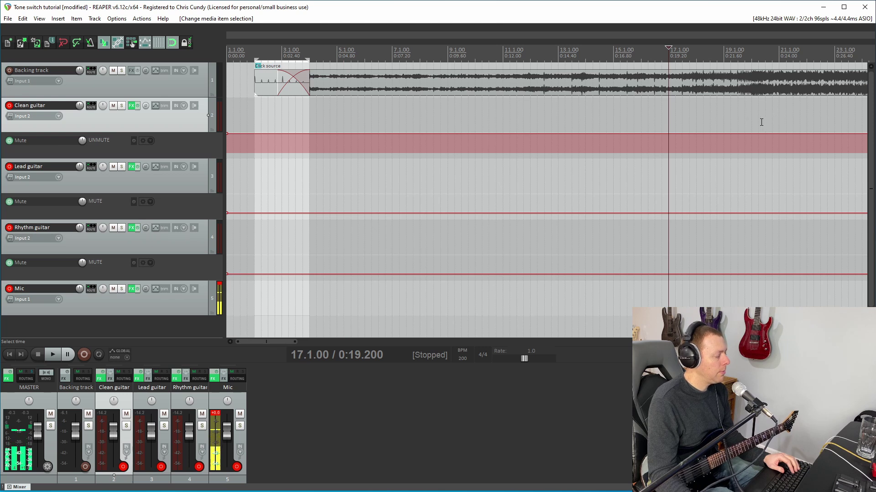
click(648, 123)
click(593, 127)
key(space)
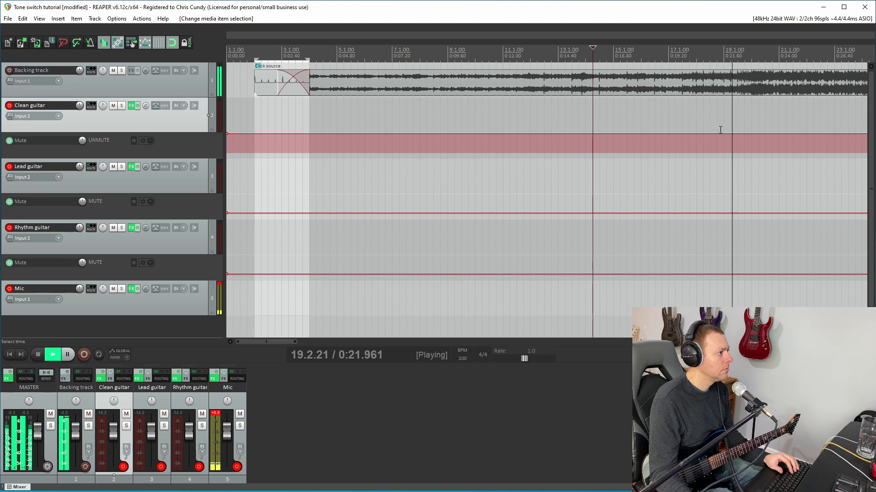
key(space)
click(690, 119)
scroll(729, 128, up, 3)
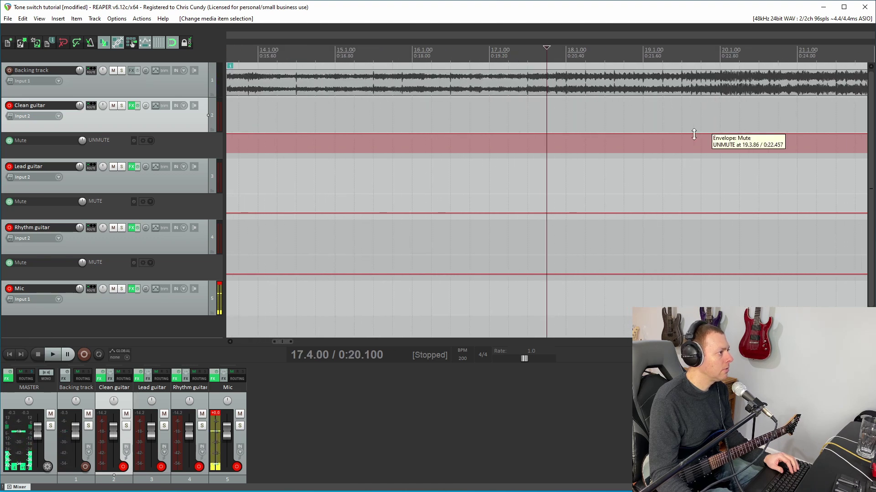
scroll(711, 121, down, 2)
click(716, 122)
key(space)
key(space)
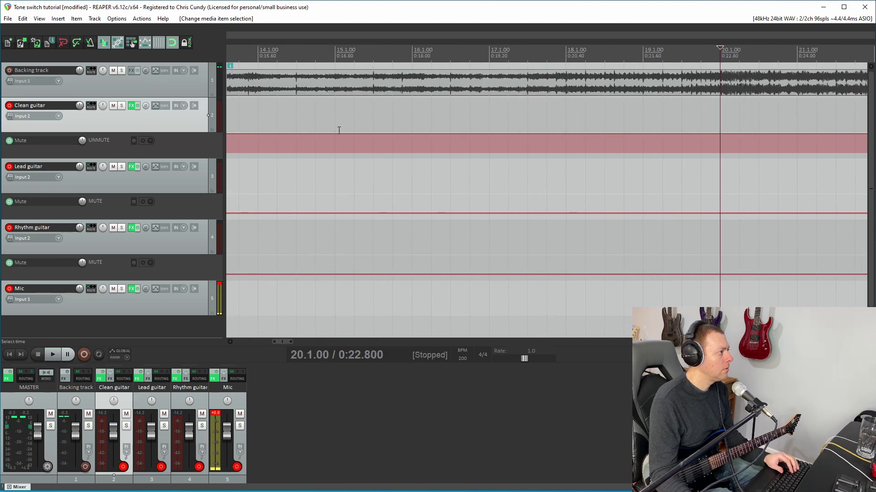
click(415, 124)
key(space)
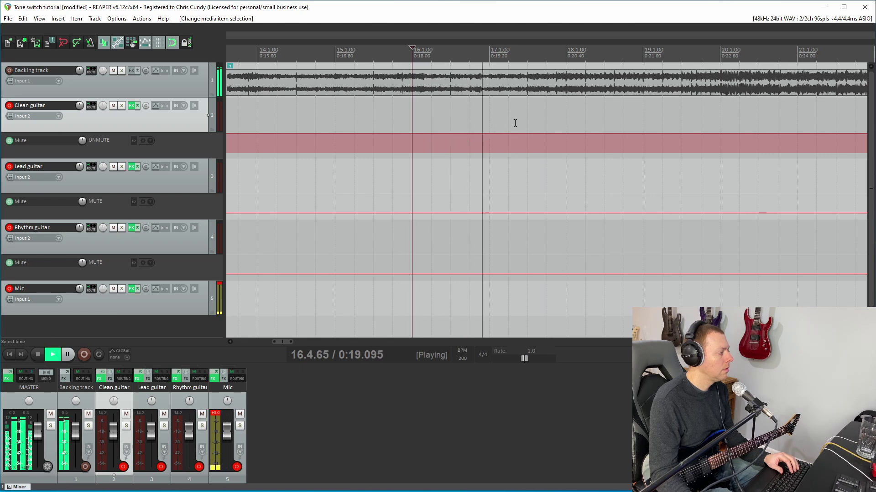
key(space)
- Try a bar-18 tone switch on the Clean and Lead guitar mute envelopes, then delete those points
click(565, 134)
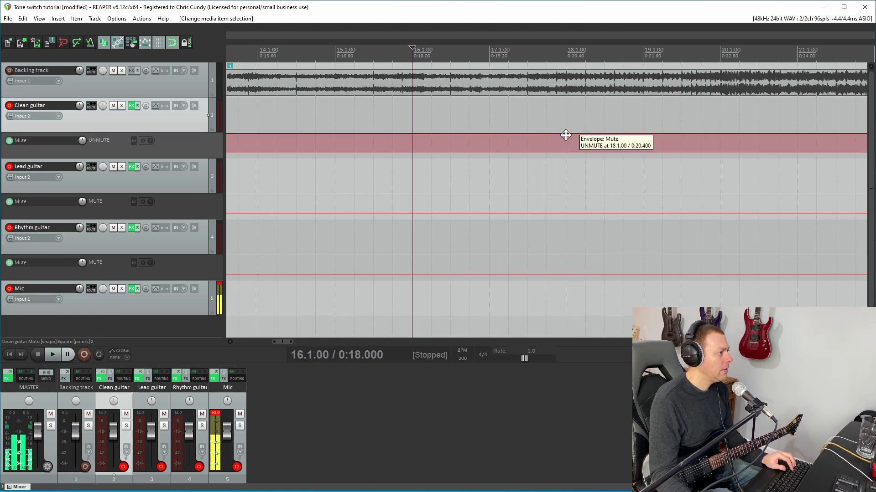
click(566, 213)
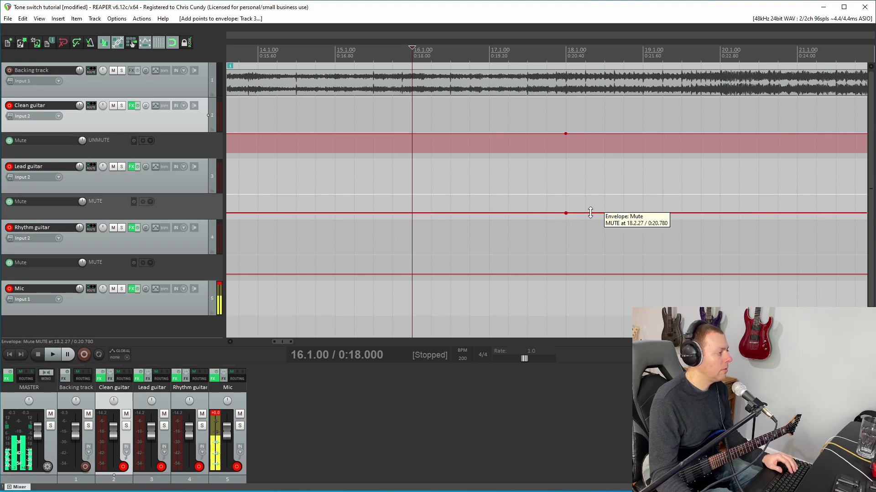
drag(590, 213, 589, 158)
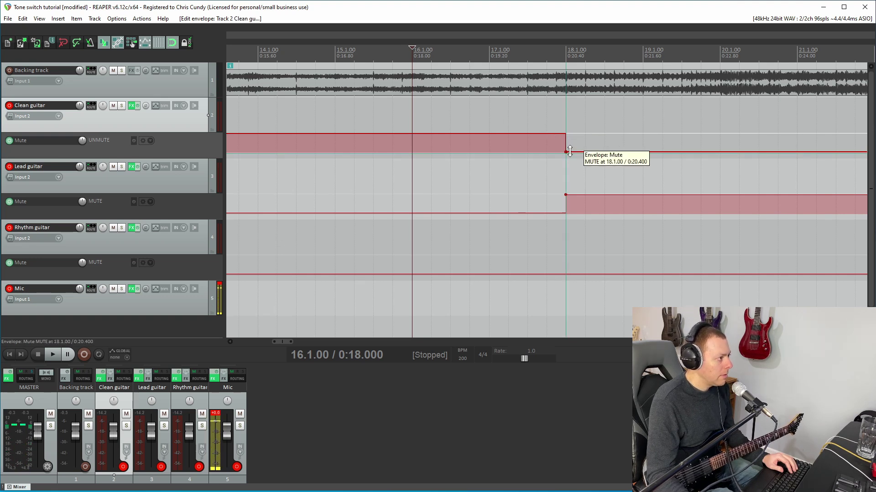
drag(569, 152, 570, 134)
drag(583, 200, 580, 209)
alt+click(566, 213)
alt+click(566, 135)
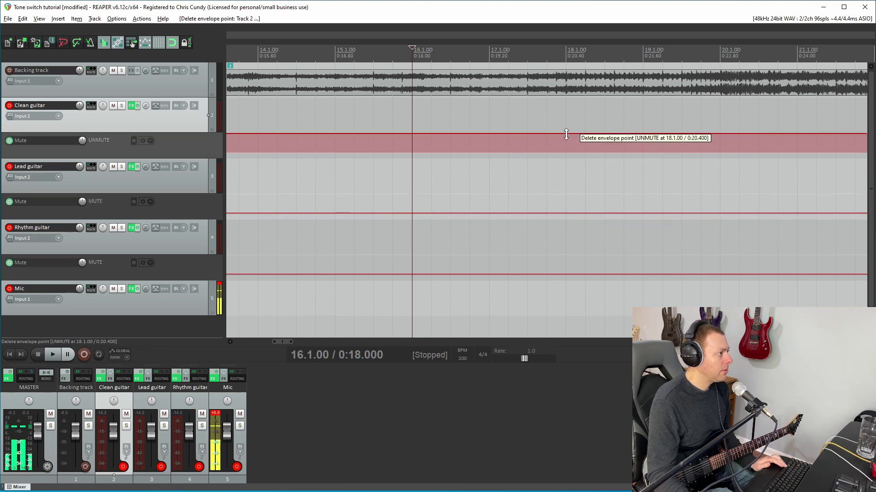
- Redo the bar 18.1 points so Lead guitar unmutes and Clean guitar mutes from there onward
click(565, 215)
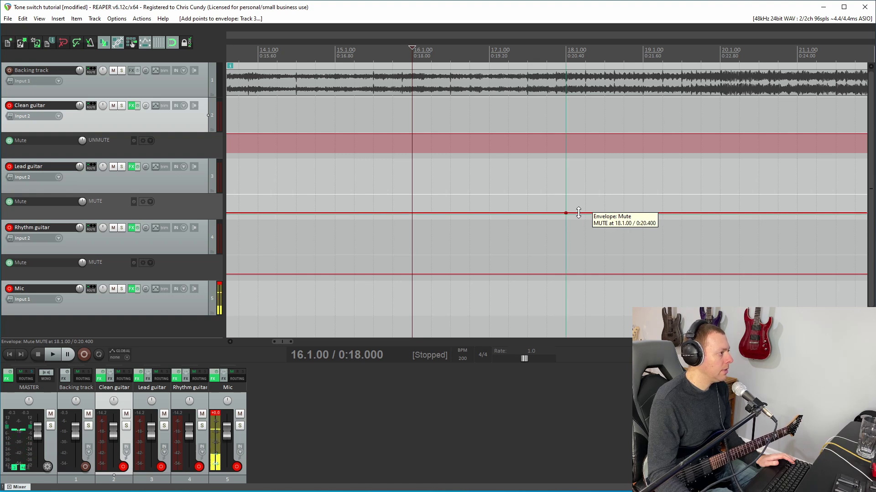
mouse_move(579, 212)
mouse_down()
mouse_move(577, 196)
mouse_move(575, 205)
mouse_up()
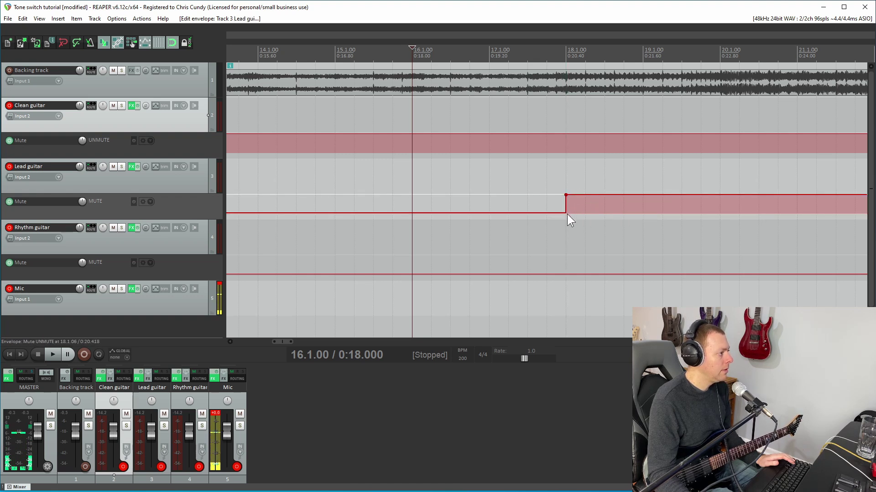
click(568, 114)
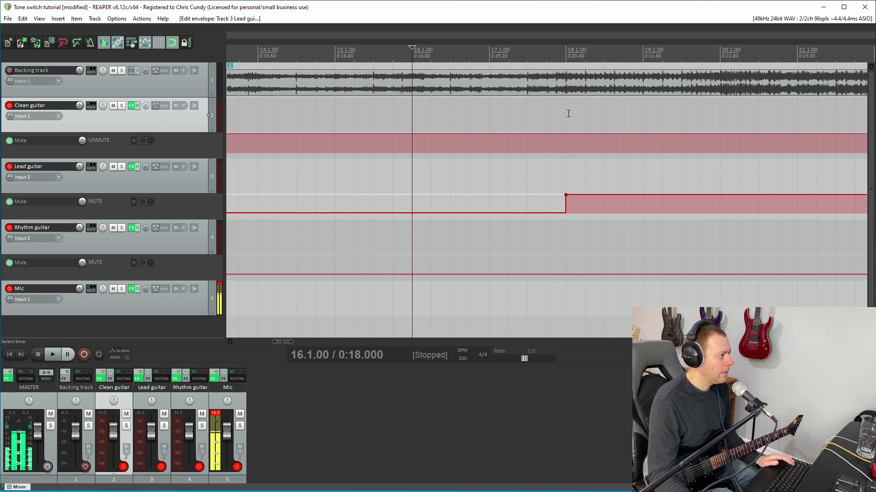
click(566, 140)
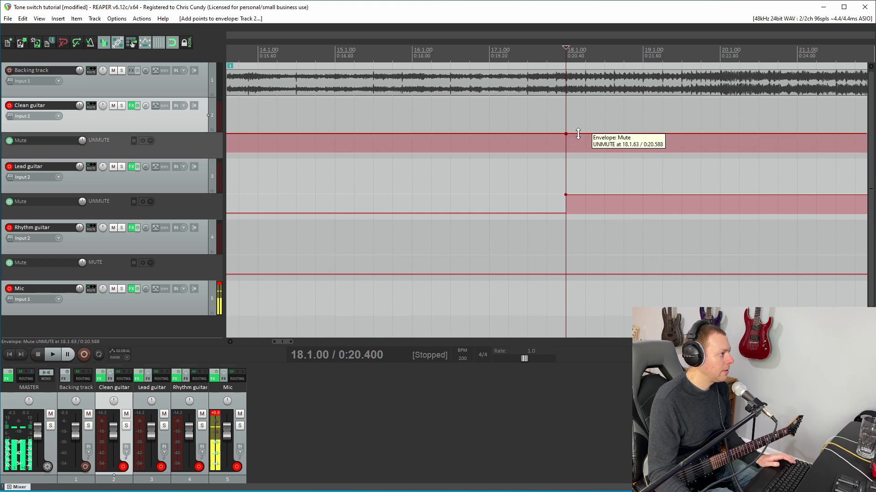
drag(589, 134, 589, 148)
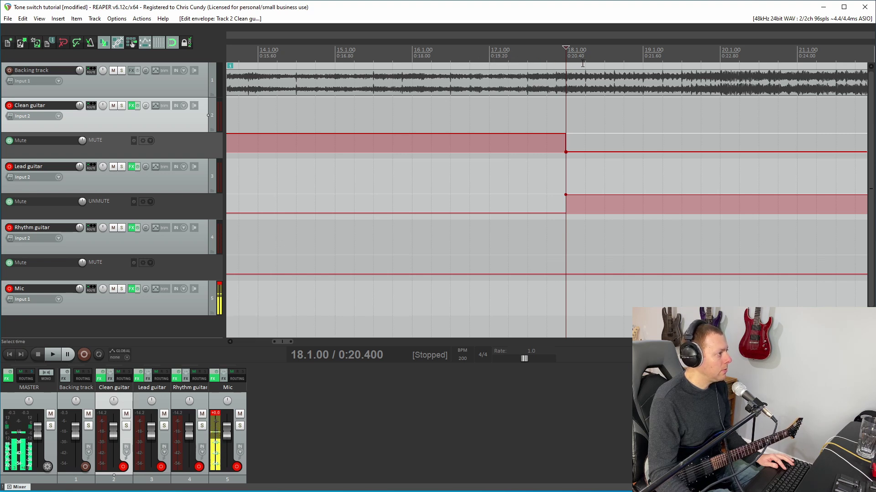
- Scroll to bar 36 and play the passage just before it to locate the tone switch
scroll(739, 122, down, 5)
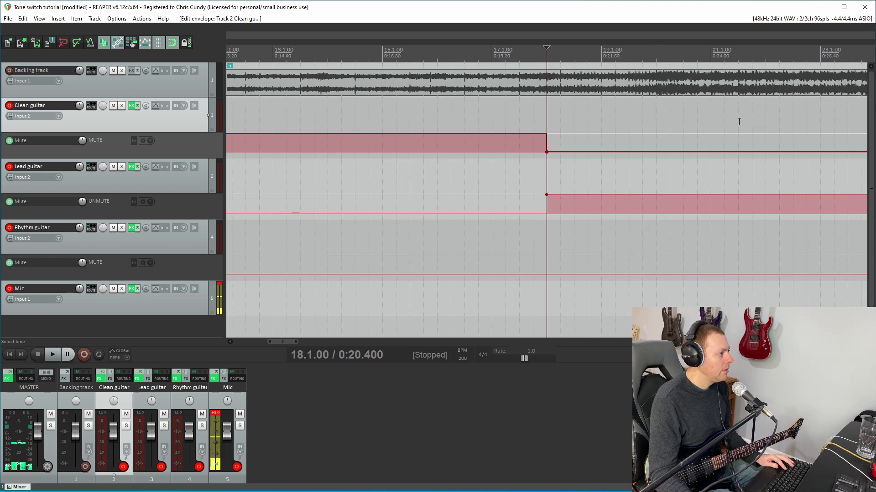
scroll(730, 141, down, 2)
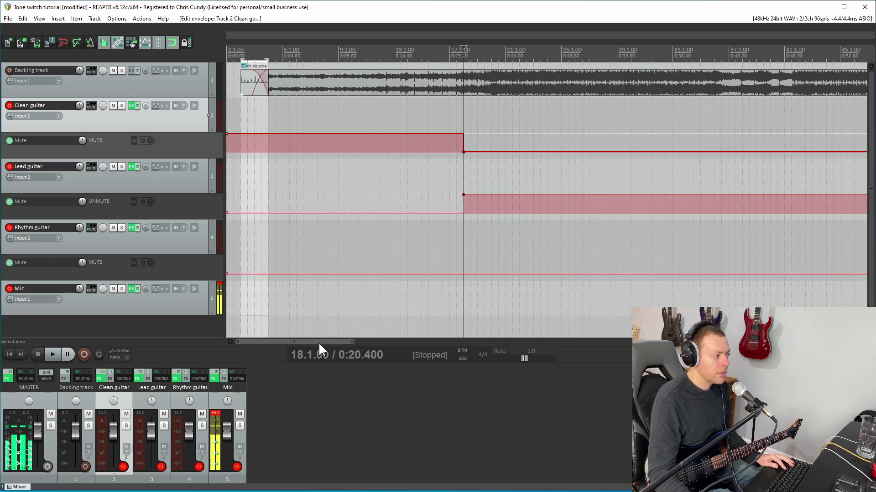
drag(319, 343, 352, 339)
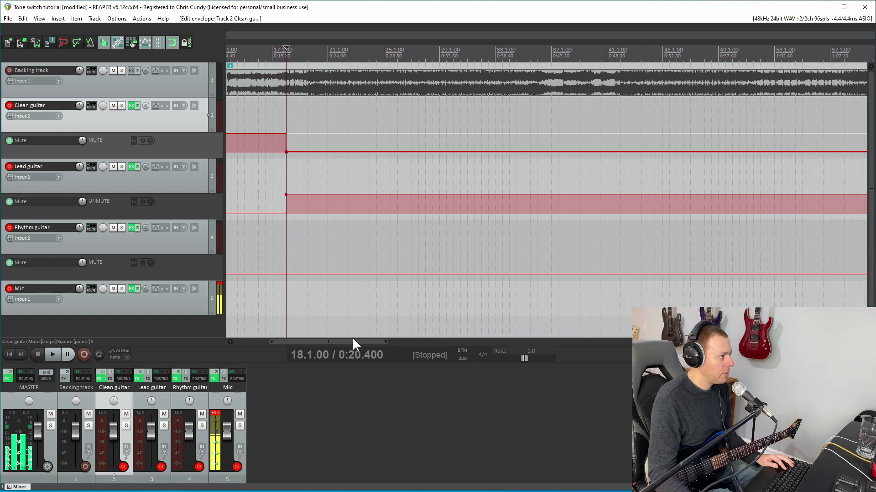
click(538, 180)
scroll(638, 184, up, 3)
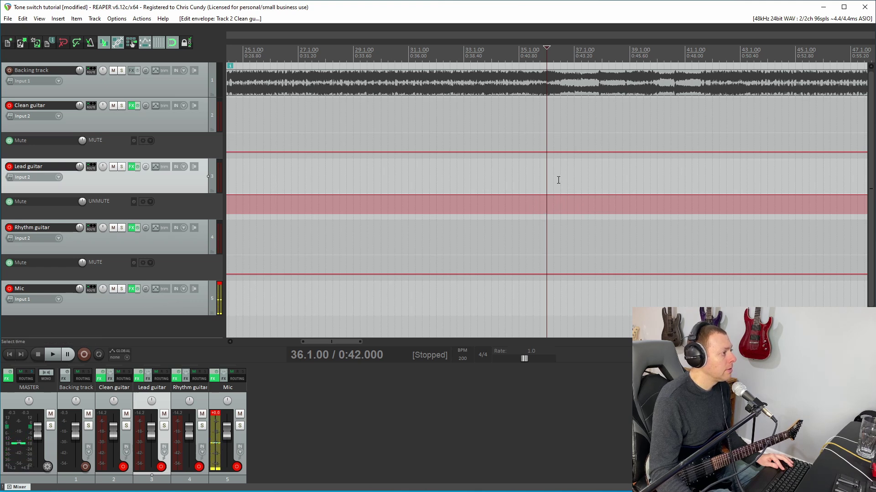
click(529, 186)
key(space)
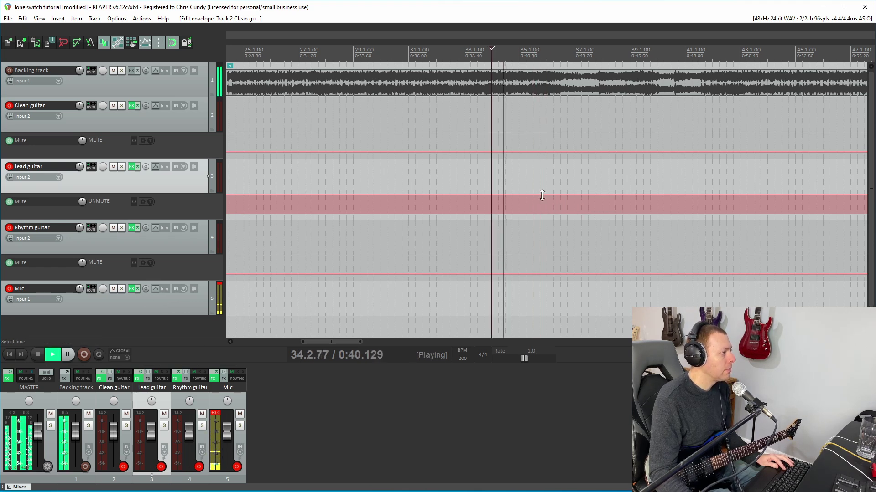
scroll(638, 203, up, 3)
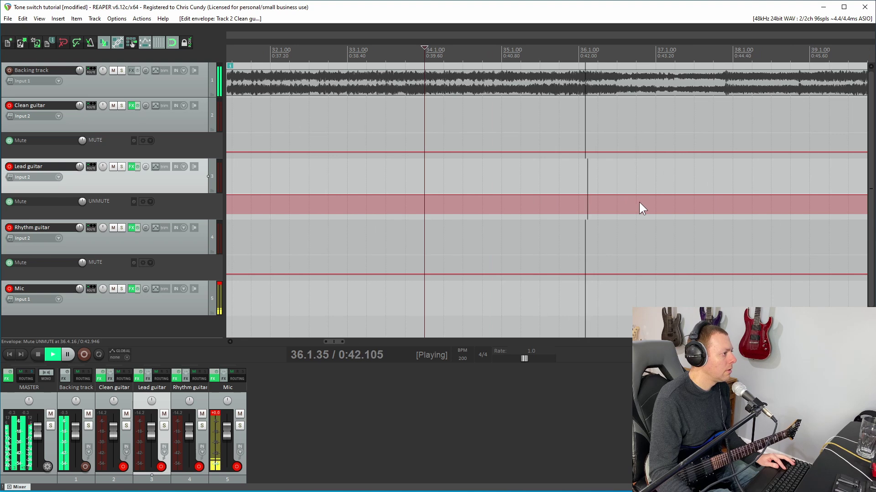
key(space)
- Add bar-36 points on both mute envelopes, unmuting Rhythm guitar and muting Lead guitar afterward
click(579, 202)
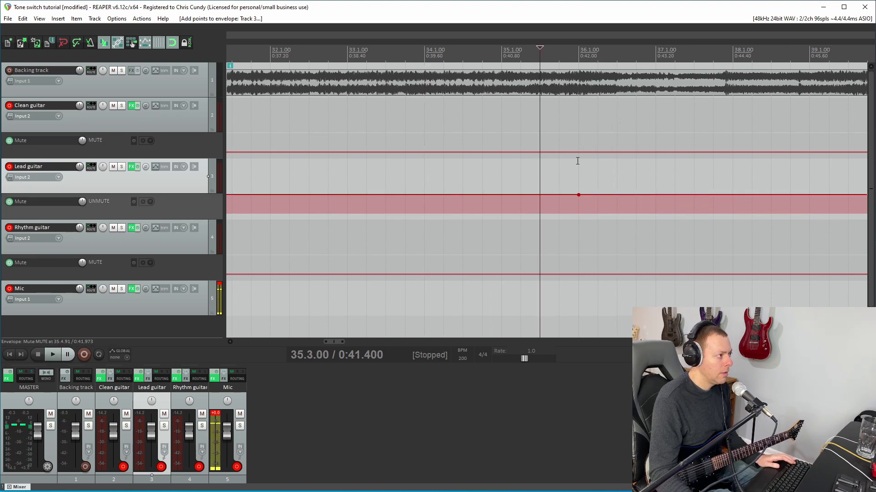
click(578, 279)
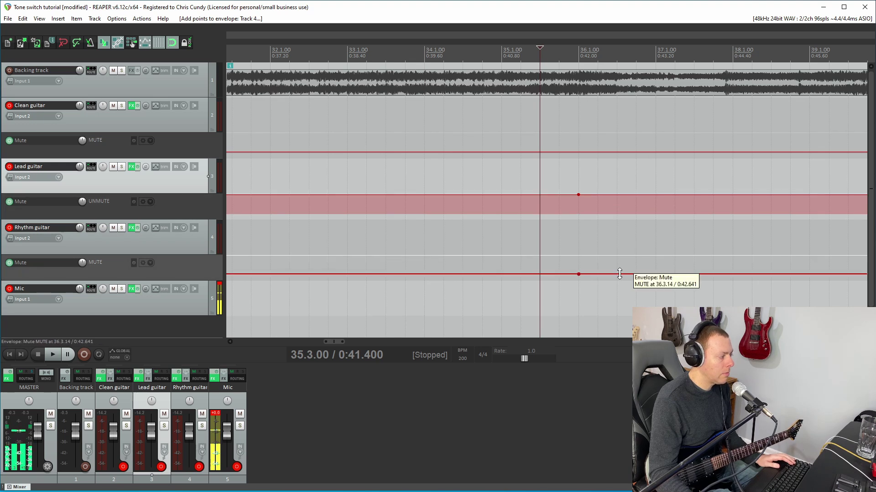
drag(620, 275, 620, 261)
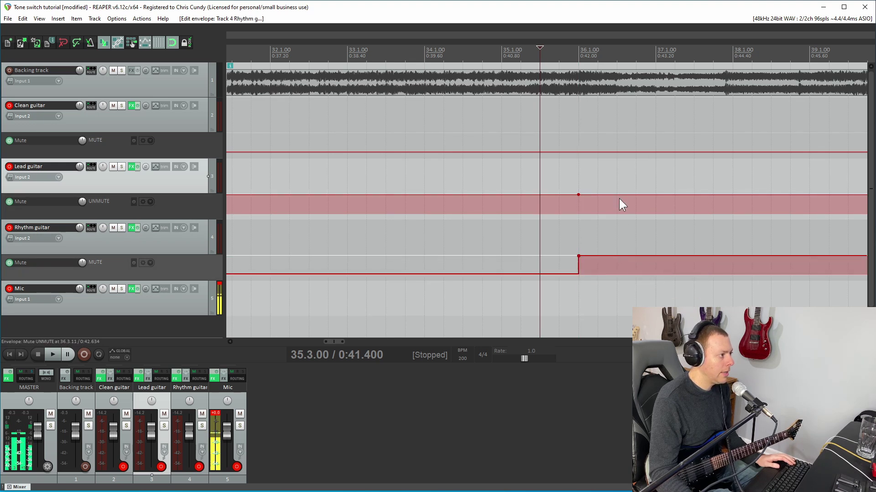
drag(621, 204, 621, 214)
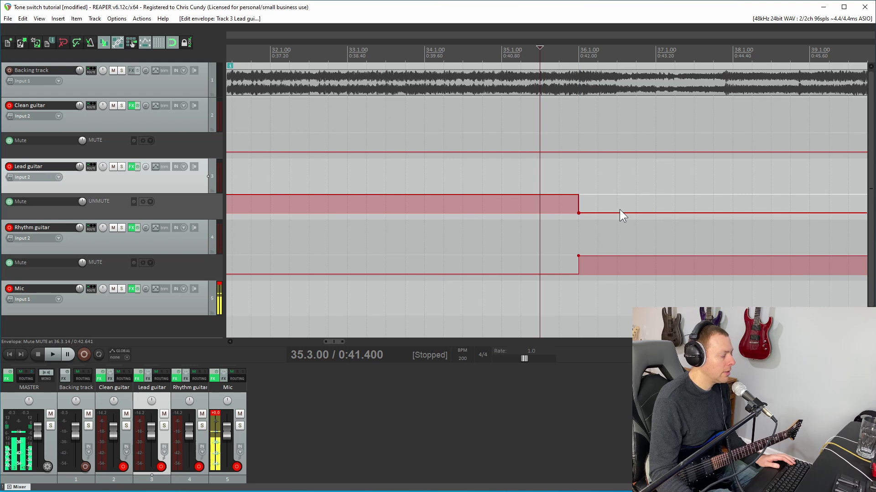
scroll(643, 251, down, 4)
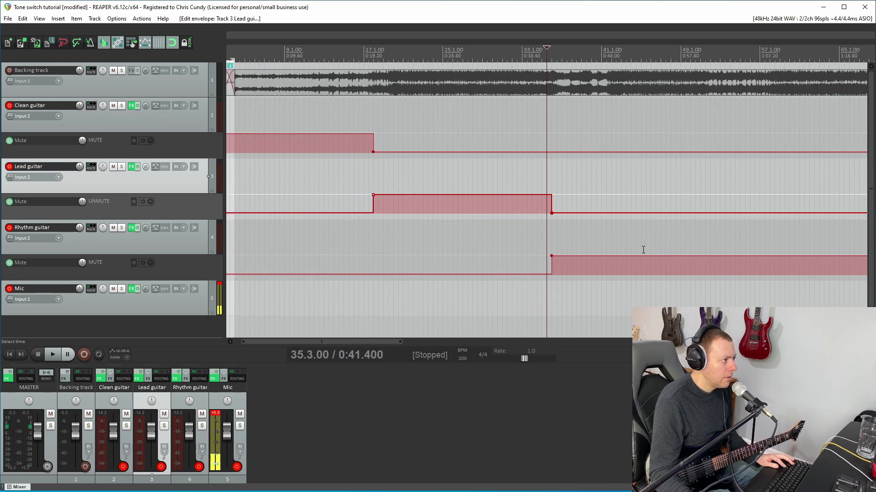
- Jump ahead, play the section before bar 85, and set the edit position exactly at 85.1
scroll(643, 250, down, 2)
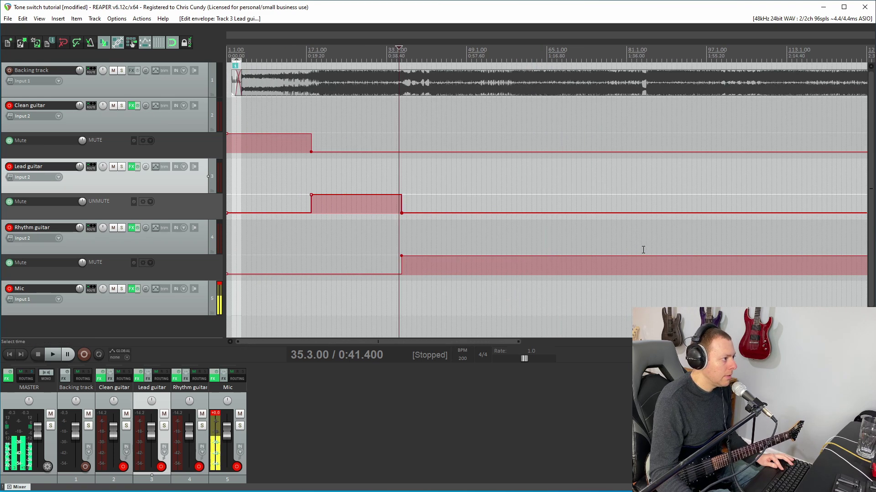
click(645, 192)
scroll(667, 198, up, 3)
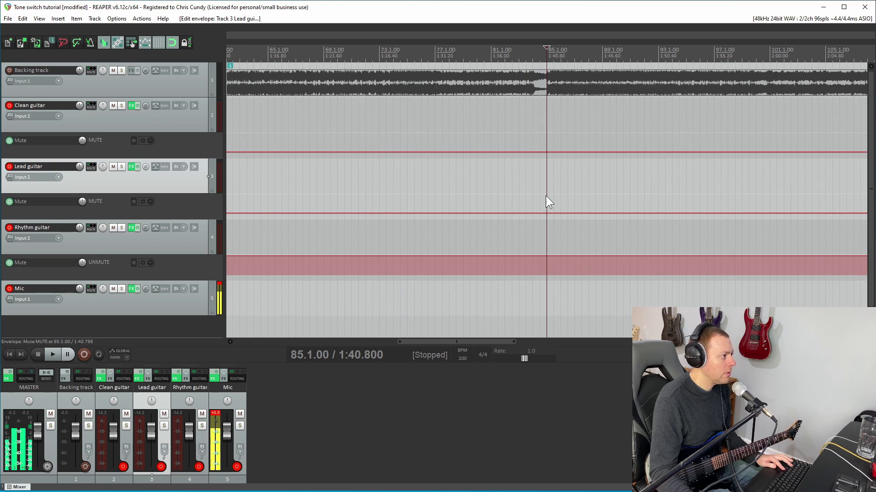
click(519, 195)
key(space)
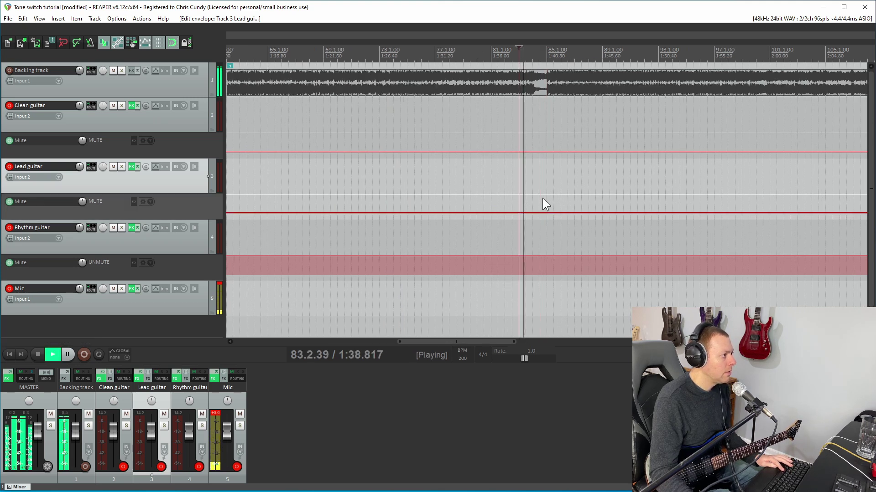
scroll(617, 209, up, 1)
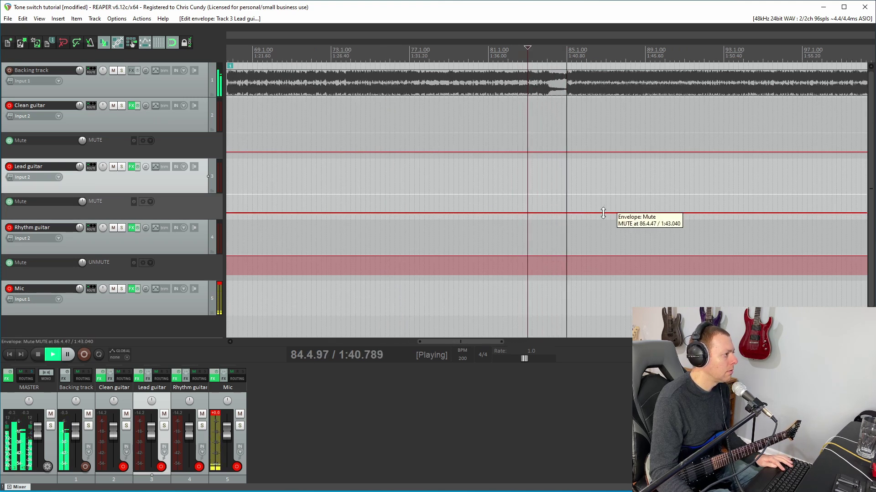
key(space)
click(562, 185)
scroll(640, 208, up, 4)
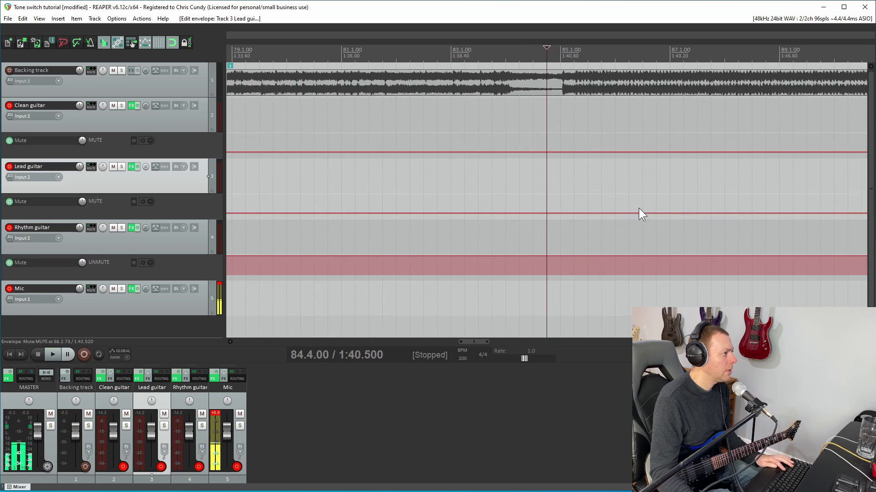
click(563, 209)
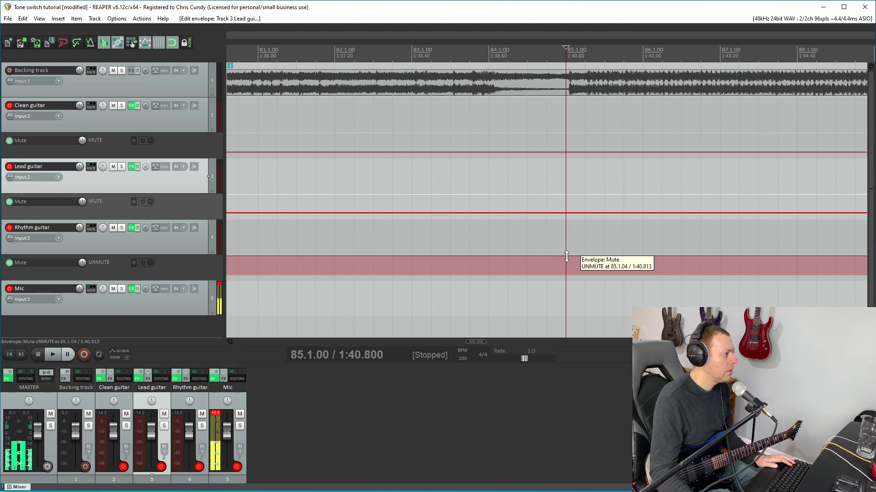
- Add bar-85 points on both mute envelopes, unmuting Lead guitar and muting Rhythm guitar afterward
click(566, 258)
click(566, 257)
click(566, 213)
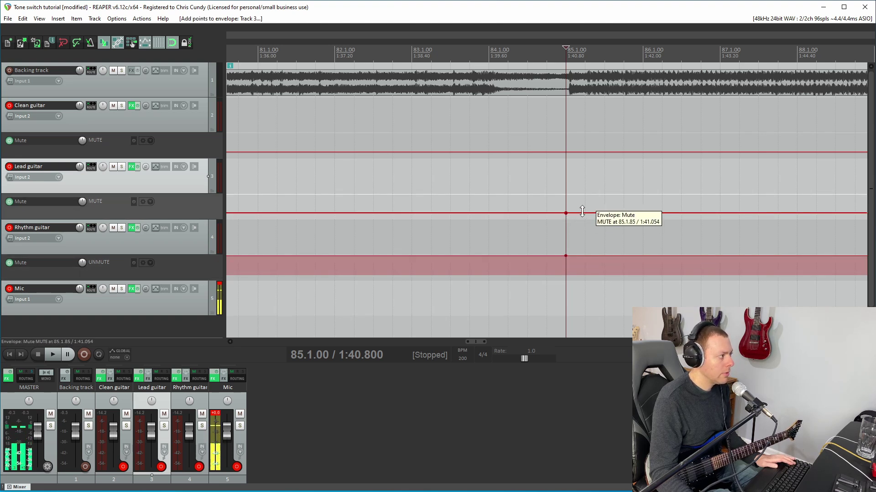
drag(582, 211, 582, 195)
drag(594, 258, 581, 269)
- Scroll the arrange view after the bar-85 switch
scroll(540, 250, down, 3)
- Zoom out to the whole song, return to bar 3, and lower the Backing track to about -6 dB
scroll(539, 250, down, 3)
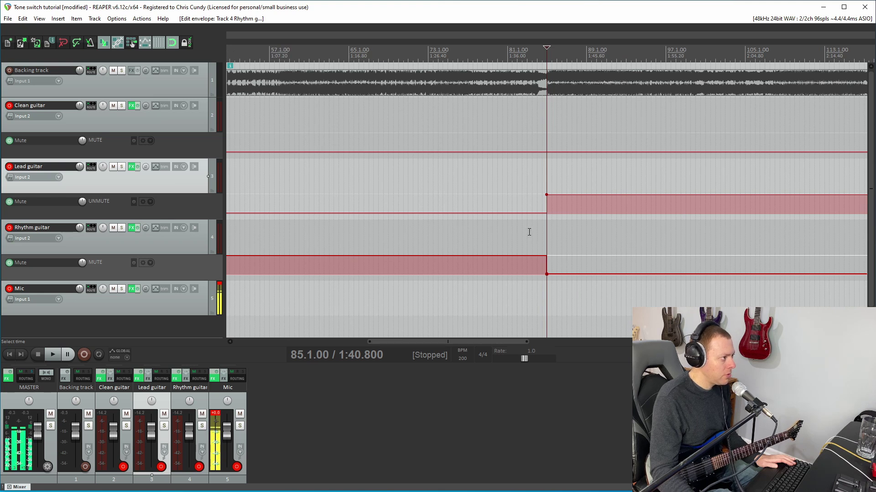
scroll(529, 232, down, 5)
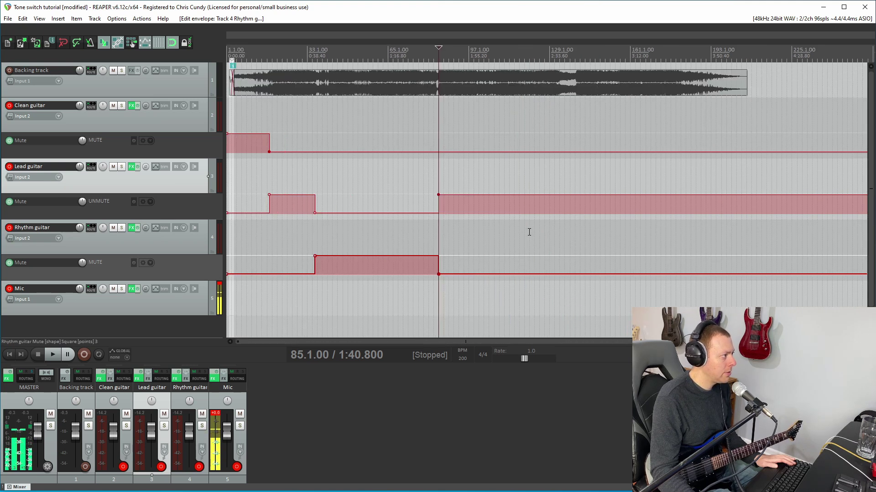
scroll(529, 233, up, 2)
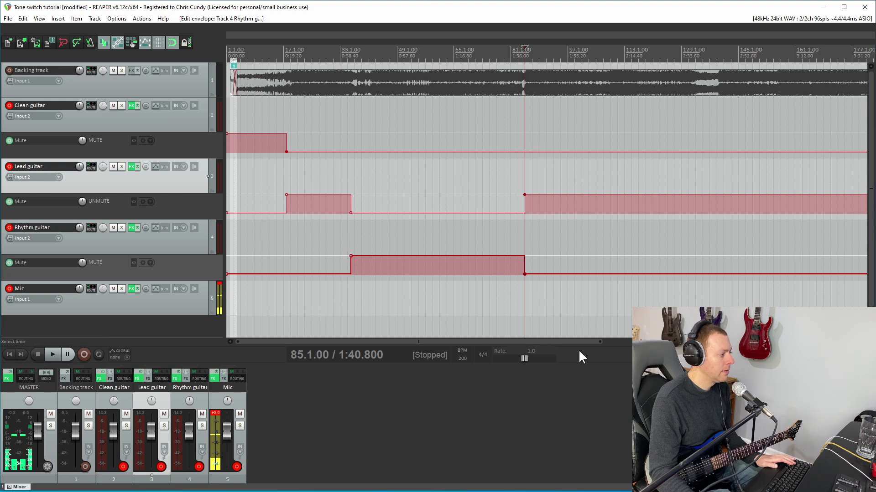
drag(565, 341, 523, 342)
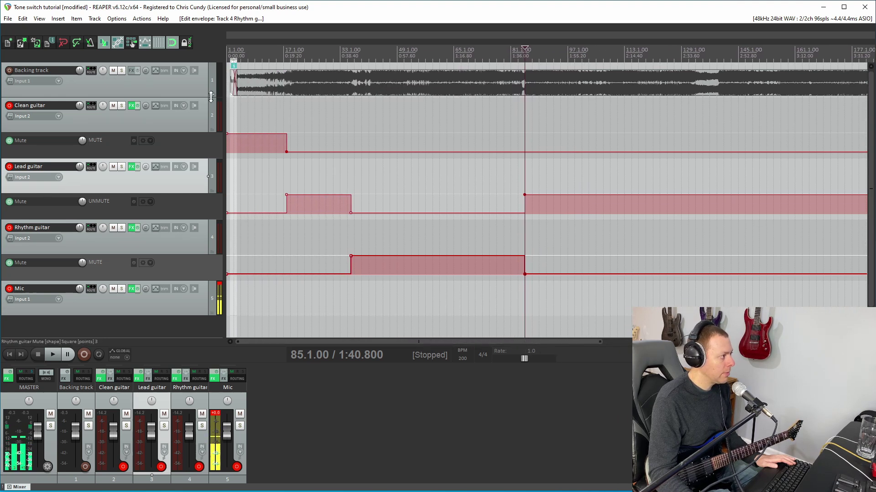
click(235, 113)
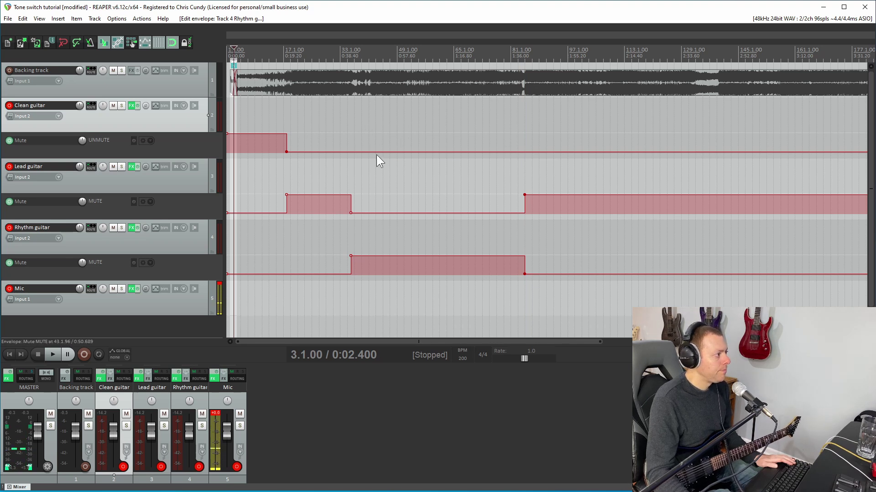
drag(79, 70, 79, 73)
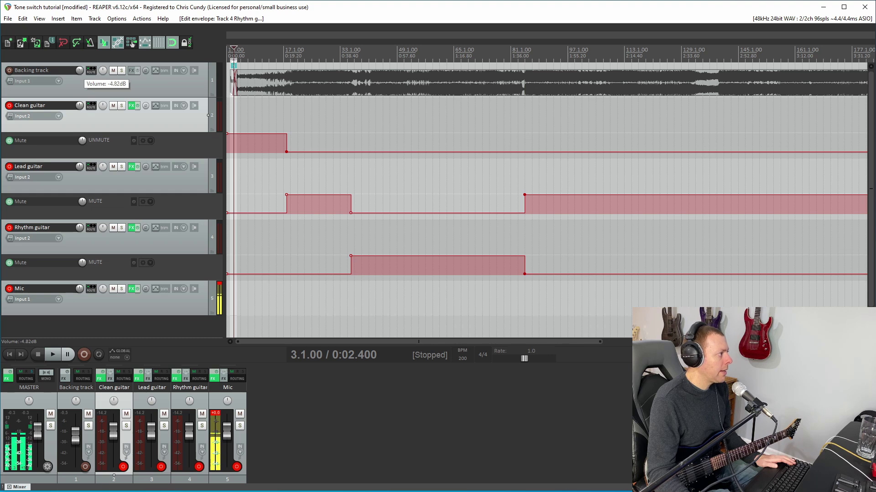
drag(79, 72, 79, 70)
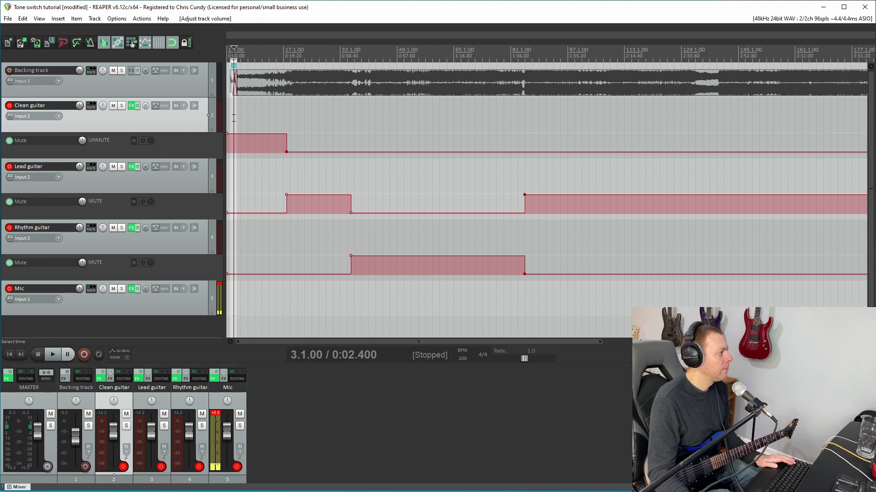
scroll(298, 126, up, 6)
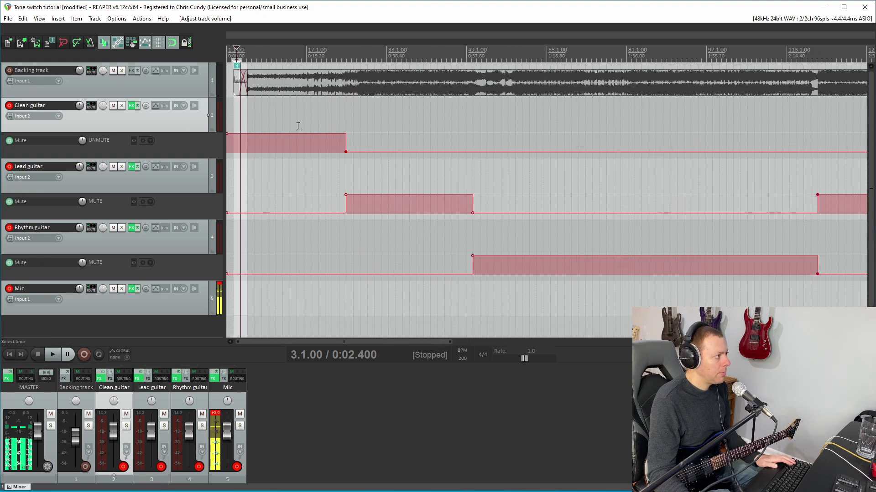
click(252, 117)
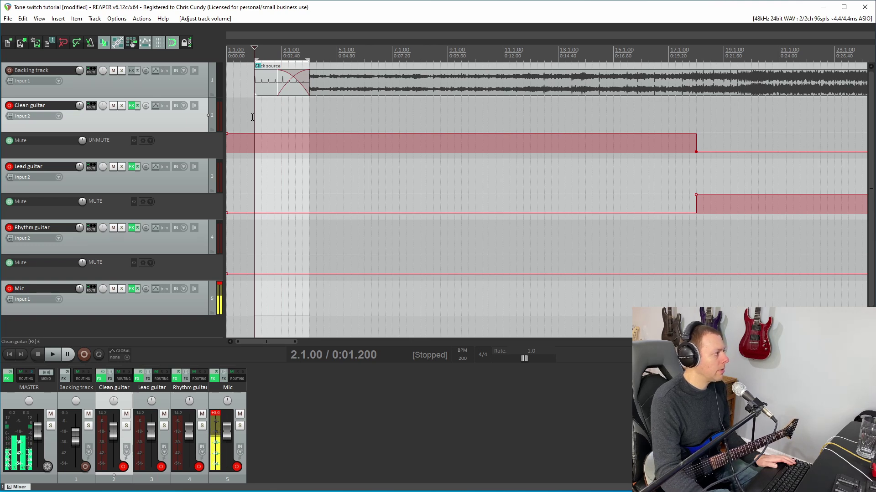
key(space)
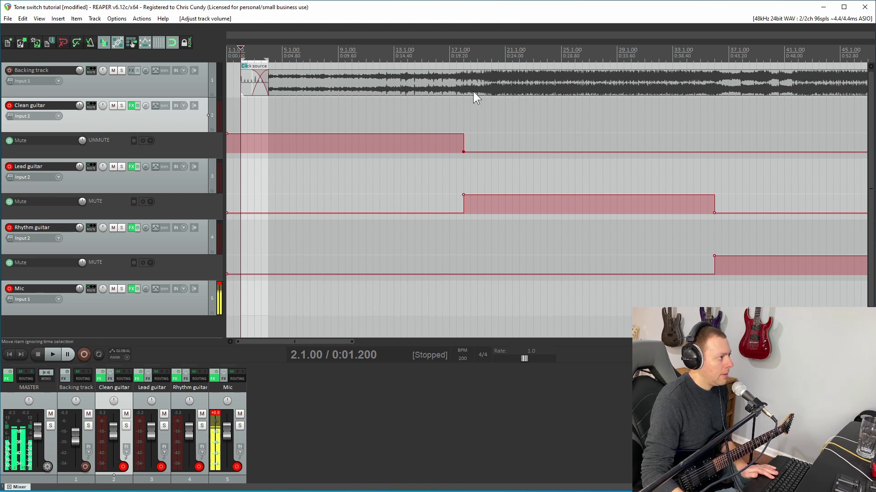
- Play back from bar 17 to hear the bar-18 tone switch
click(464, 176)
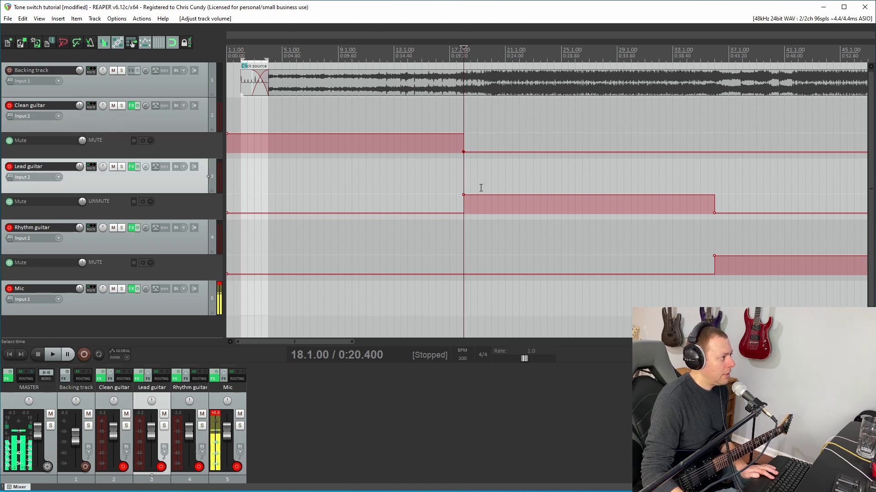
key(space)
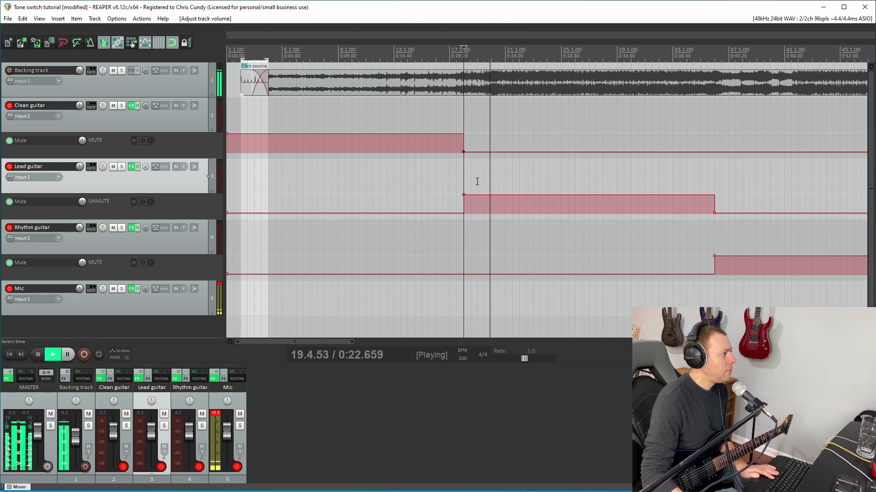
key(space)
- Select bar 18 to about 20.2, audition it, and open the Lead guitar's effects chain
drag(464, 180, 492, 177)
scroll(511, 181, up, 5)
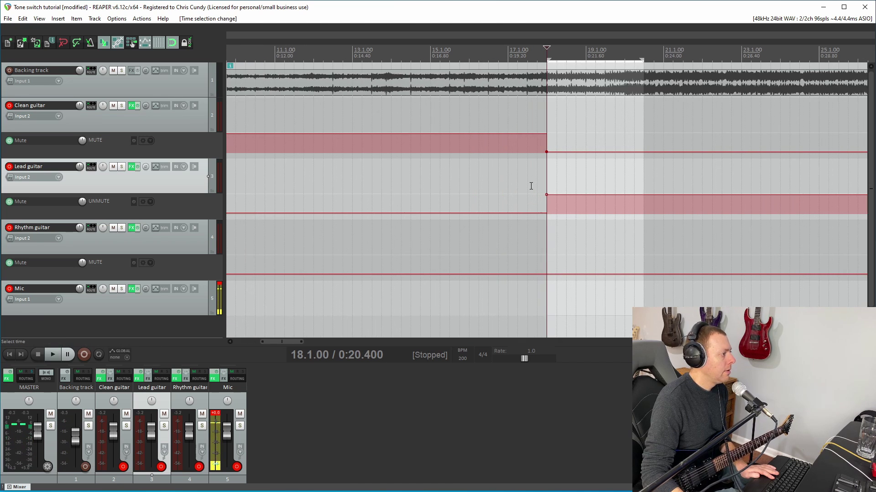
key(space)
scroll(614, 98, down, 2)
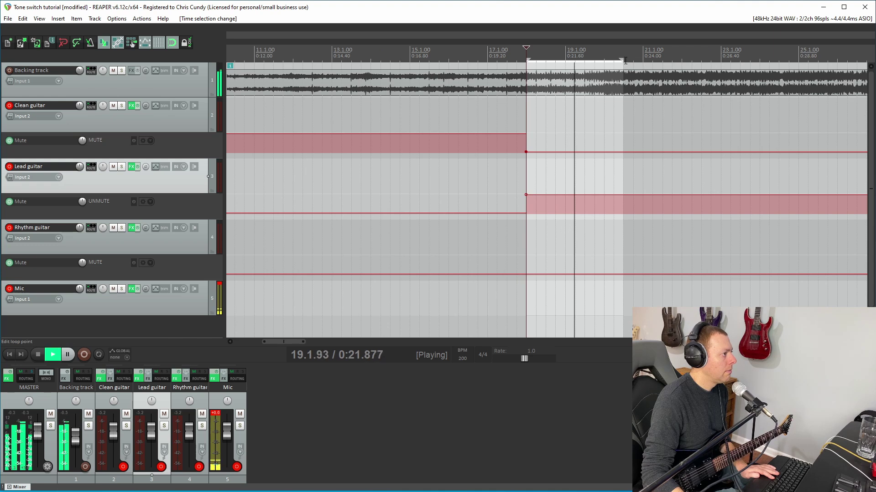
key(space)
drag(618, 60, 602, 60)
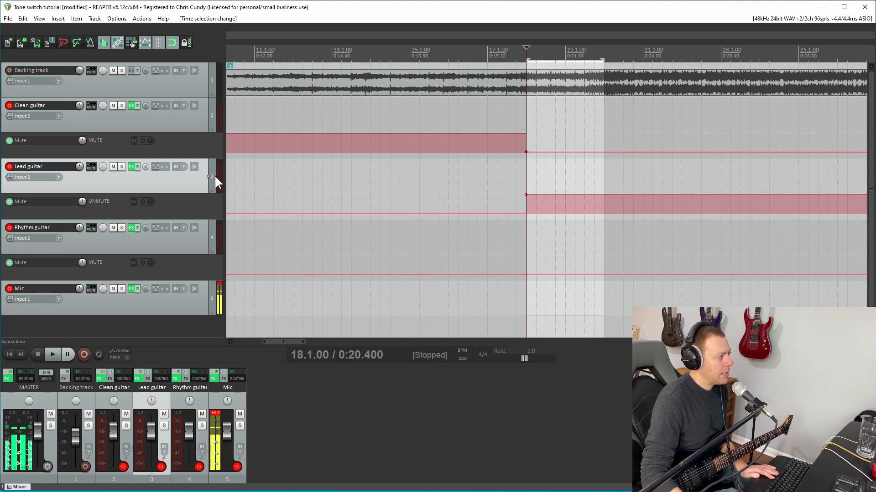
click(132, 167)
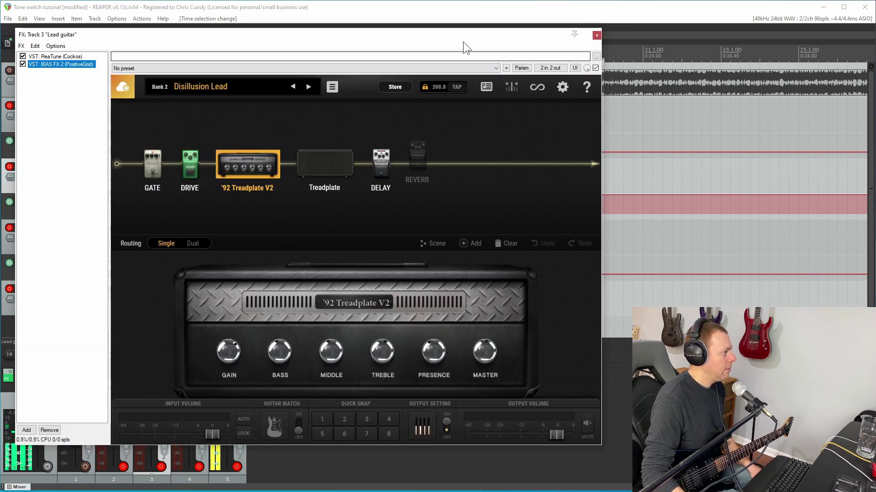
- Reposition the Lead guitar FX window and remove all existing effects from the chain
drag(456, 35, 518, 62)
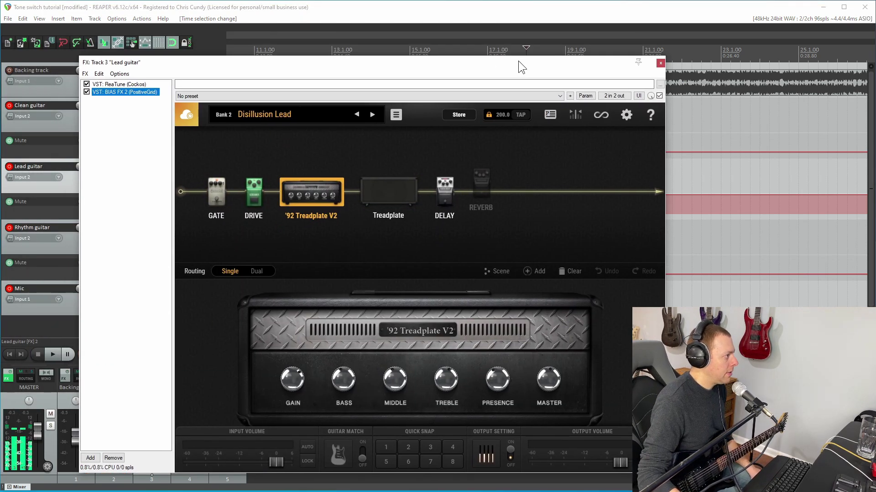
click(130, 166)
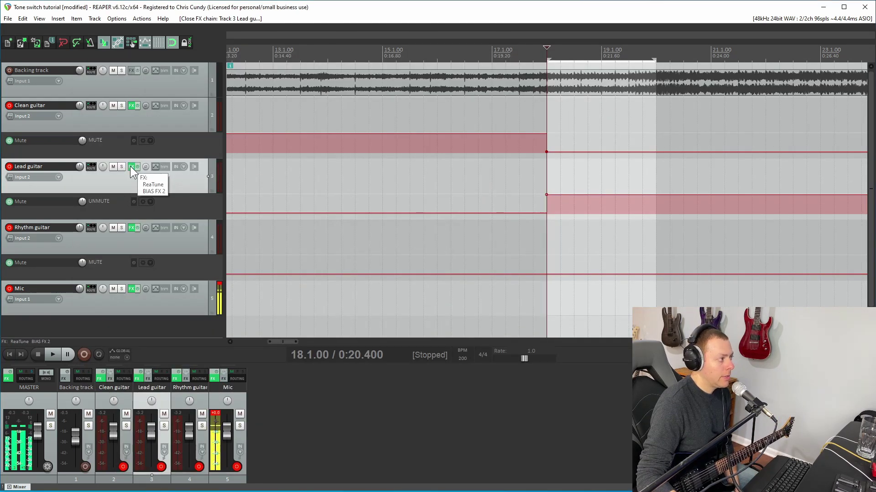
click(131, 167)
right_click(160, 137)
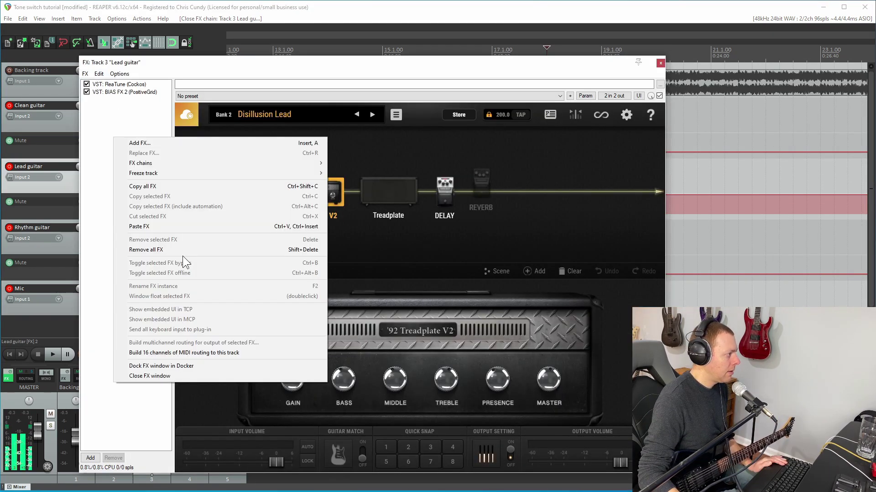
click(182, 256)
- Load the Disillusion_lead_w_EQ.RfxChain chain and show its RBJ 12-Band EQ w/HPF settings
click(86, 74)
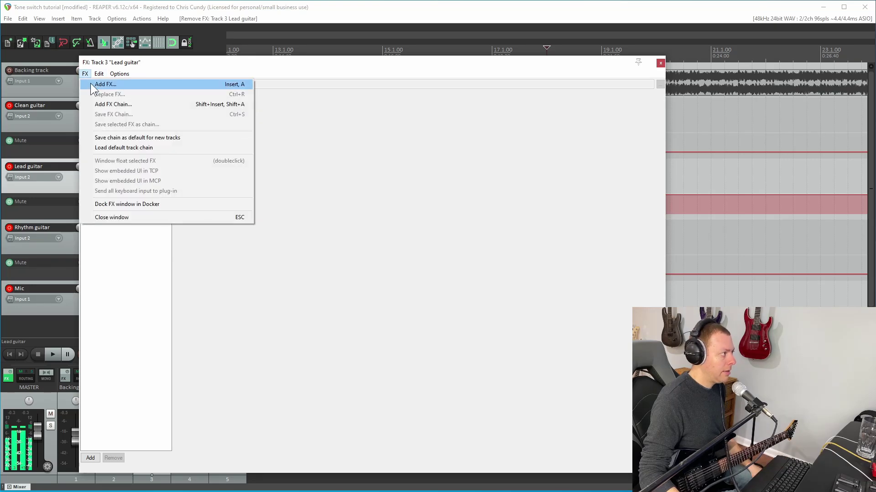
click(101, 102)
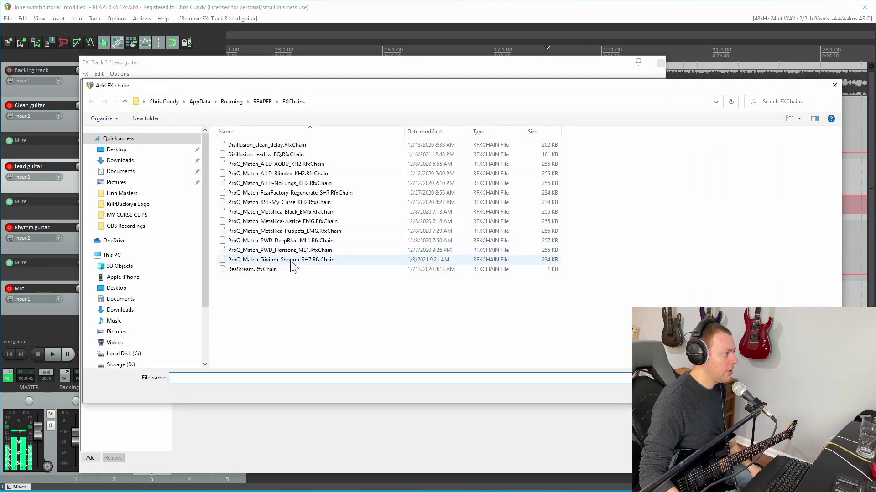
double_click(284, 155)
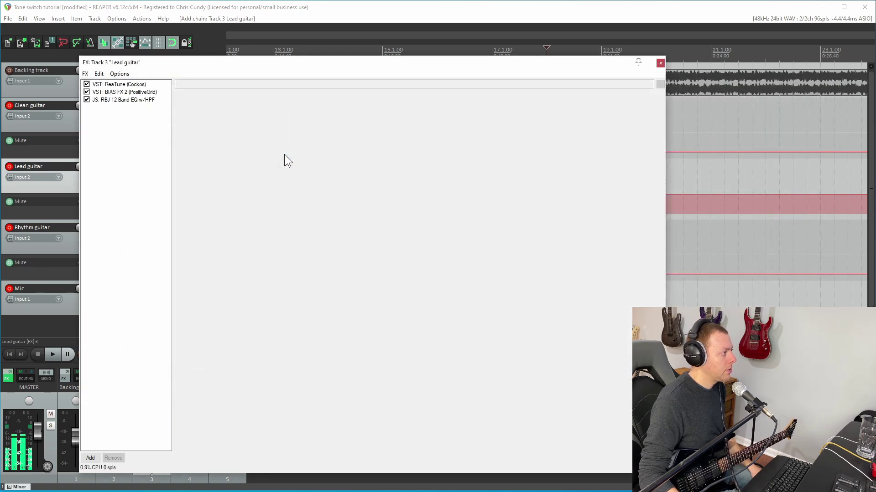
click(128, 99)
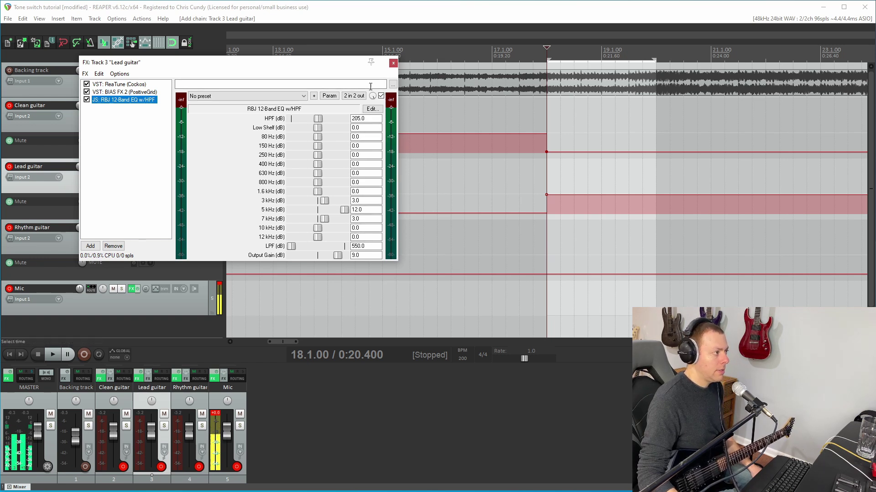
- Close the FX window and enable a Bypass envelope for JS: RBJ 12-Band EQ on Lead guitar
click(393, 64)
click(159, 167)
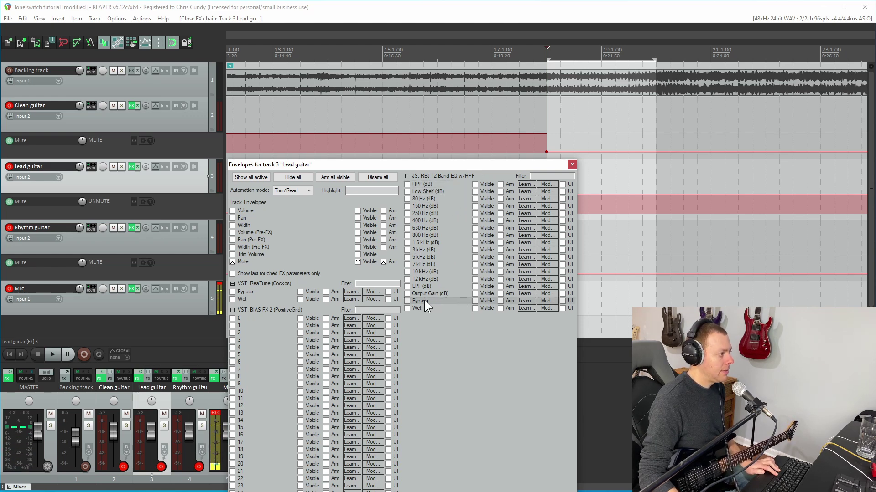
click(407, 301)
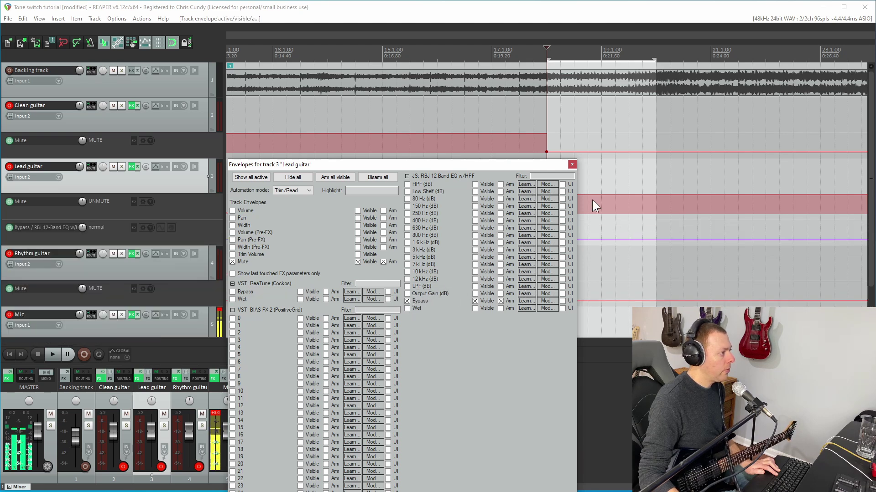
- Add Bypass points at bar 18.1 and about 20.2, raising the outside segments to bypassed
click(572, 164)
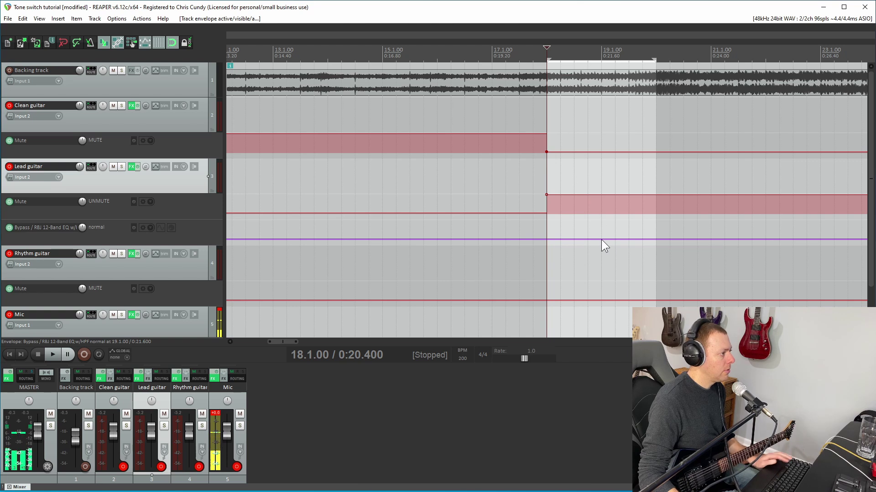
click(546, 240)
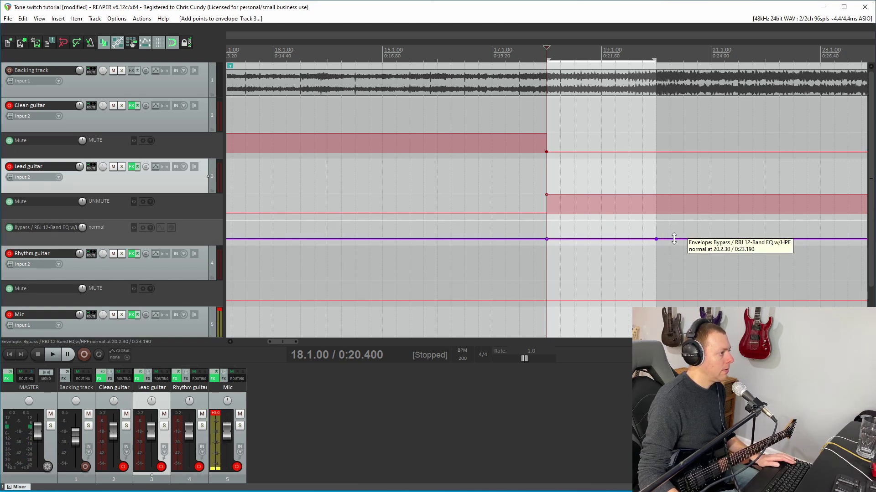
drag(670, 238, 656, 220)
drag(511, 239, 511, 221)
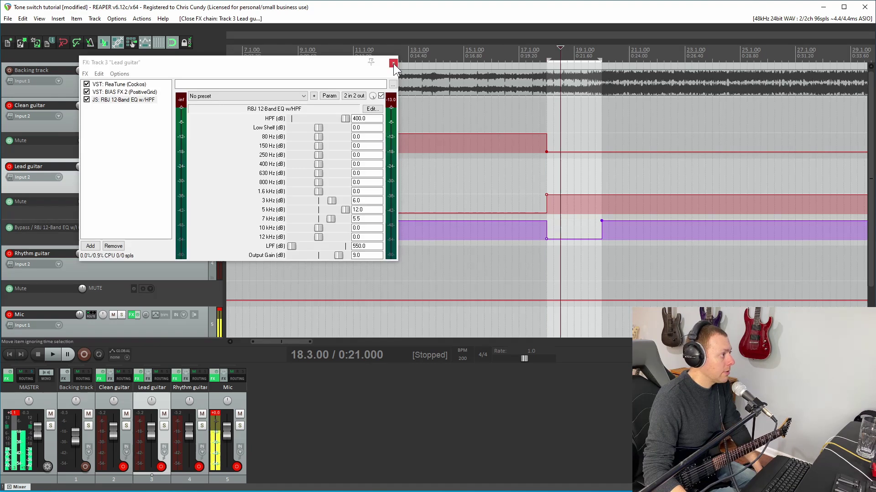
- Play from bar 12 to hear the tone and EQ changes, then zoom out and park at bar 2
click(397, 57)
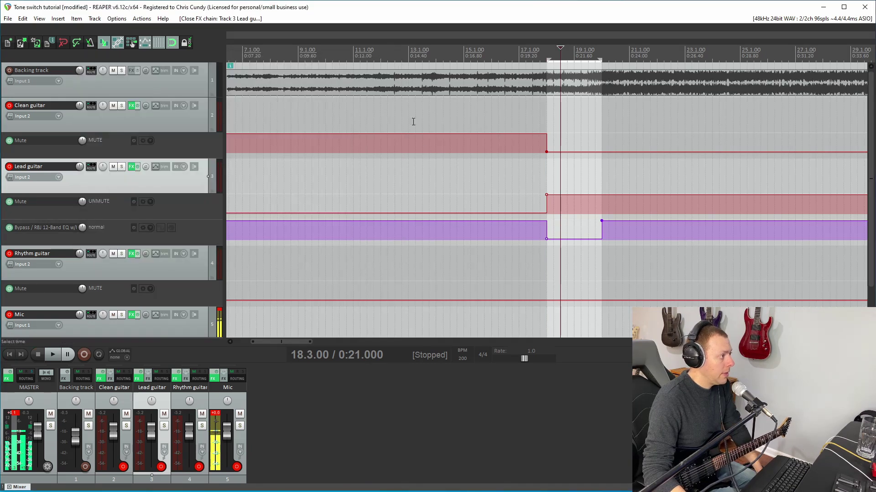
click(394, 187)
key(space)
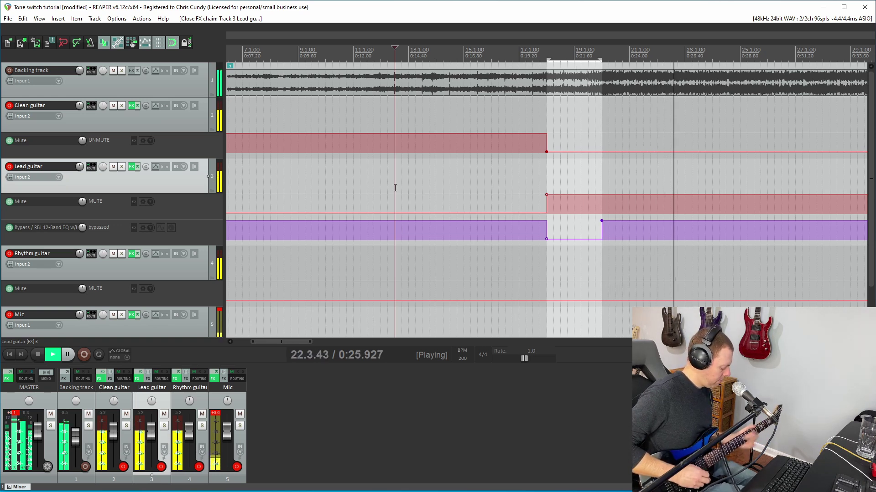
key(space)
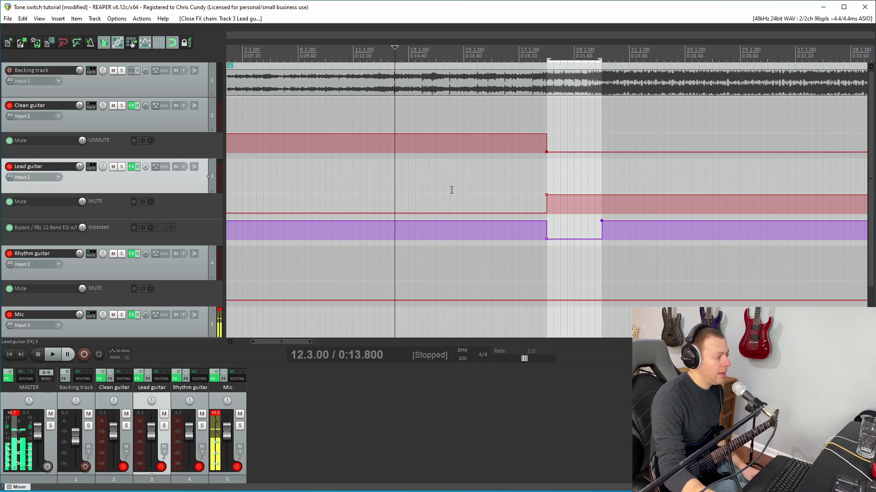
scroll(454, 192, down, 3)
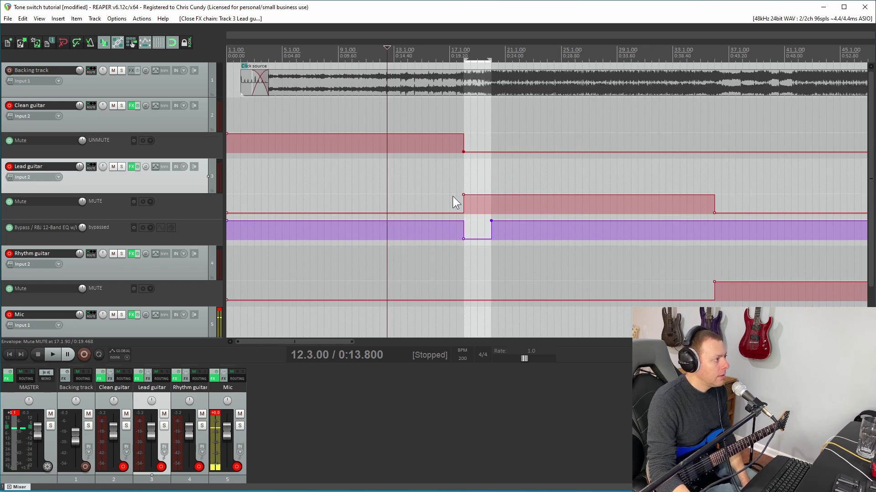
click(242, 187)
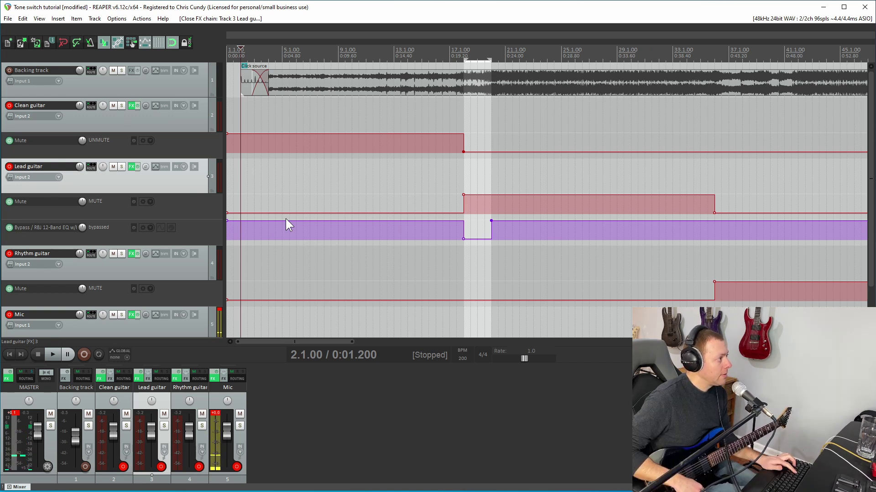
- Record a test take from bar 2 to about bar 12 and keep all recorded files
key(ctrl+r)
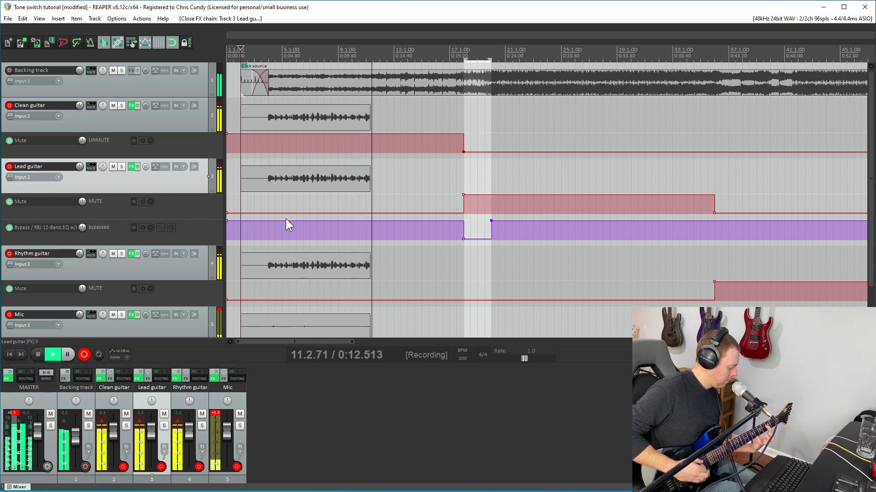
key(space)
key(Return)
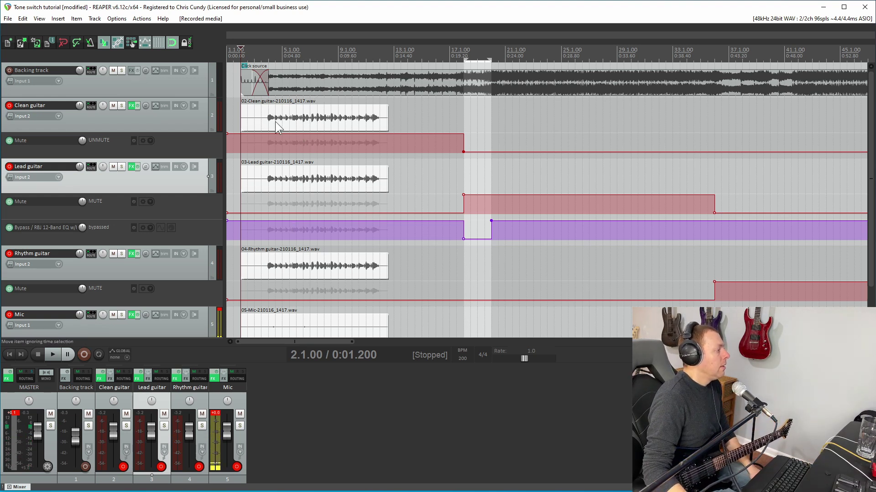
- Delete the Mic test recording and play back from bar 4 to check
click(326, 325)
key(Delete)
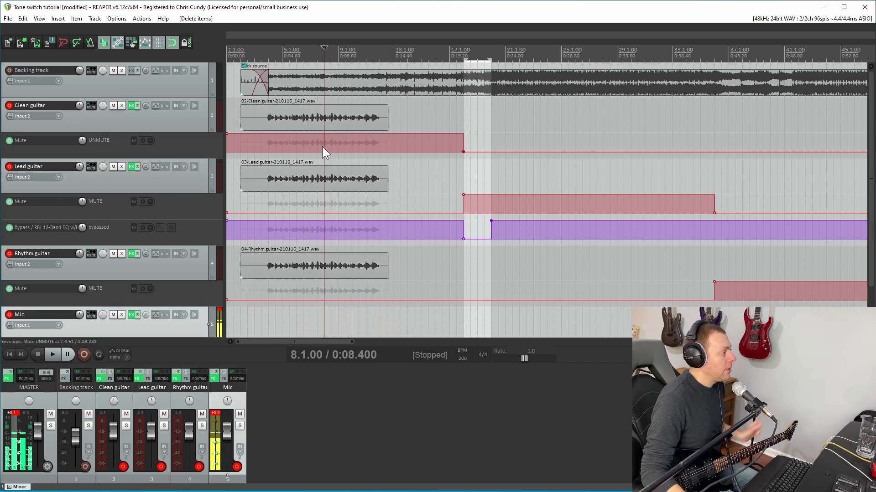
click(270, 52)
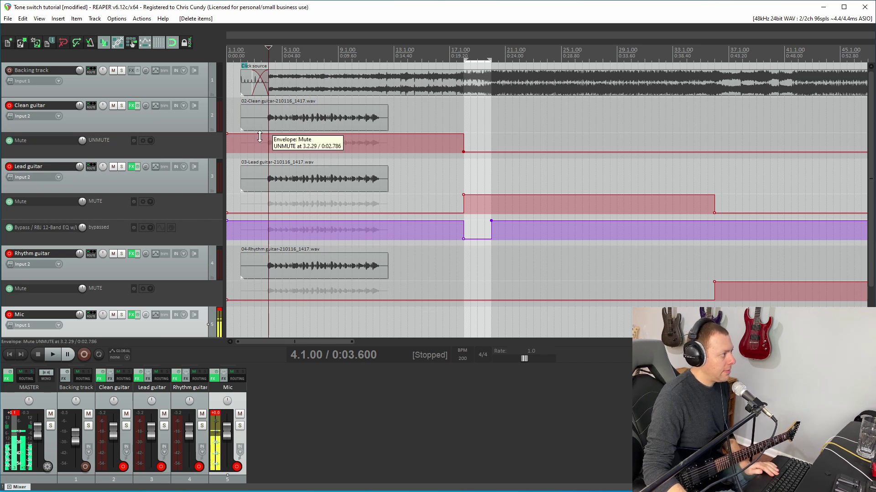
key(space)
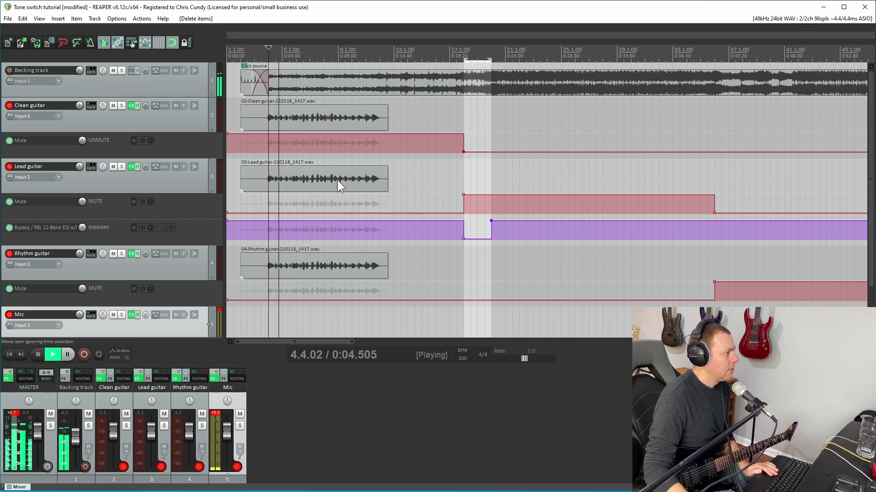
- Delete the Lead guitar and Rhythm guitar test recordings, then stop playback
click(337, 181)
key(Delete)
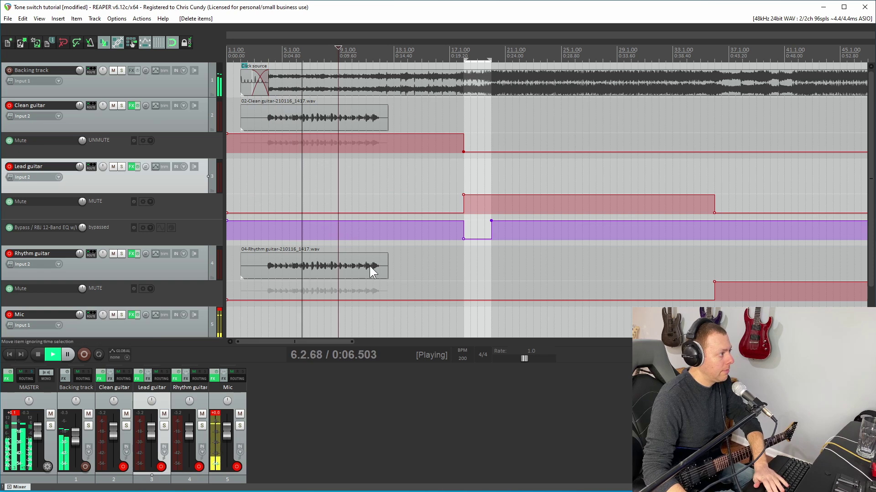
click(371, 266)
key(Delete)
key(space)
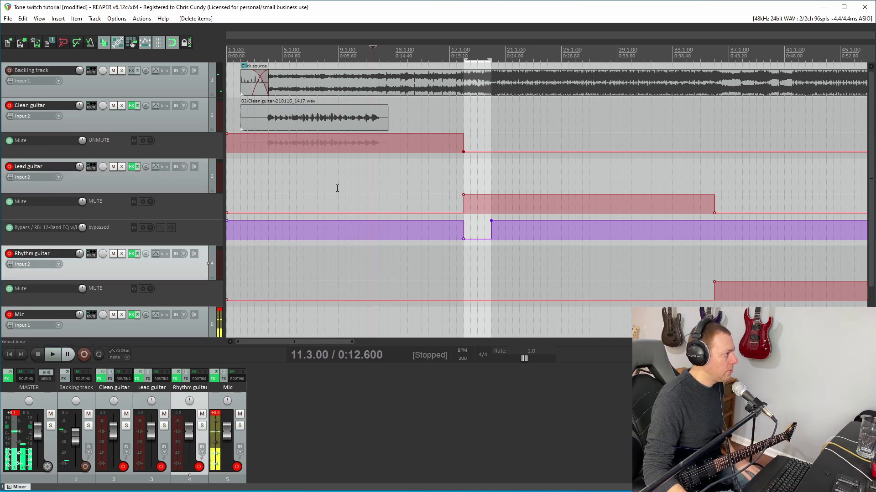